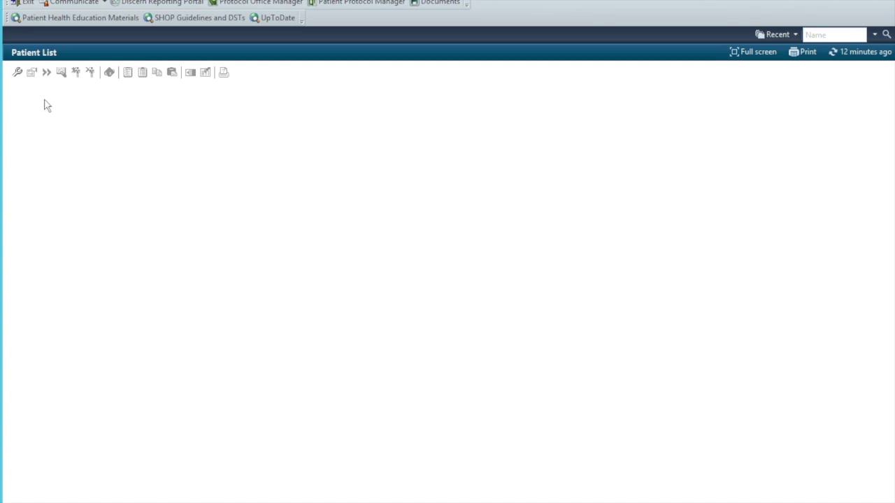
- Start a new patient list of the Location type
{"action": "left_click", "coordinate": [19, 76]}
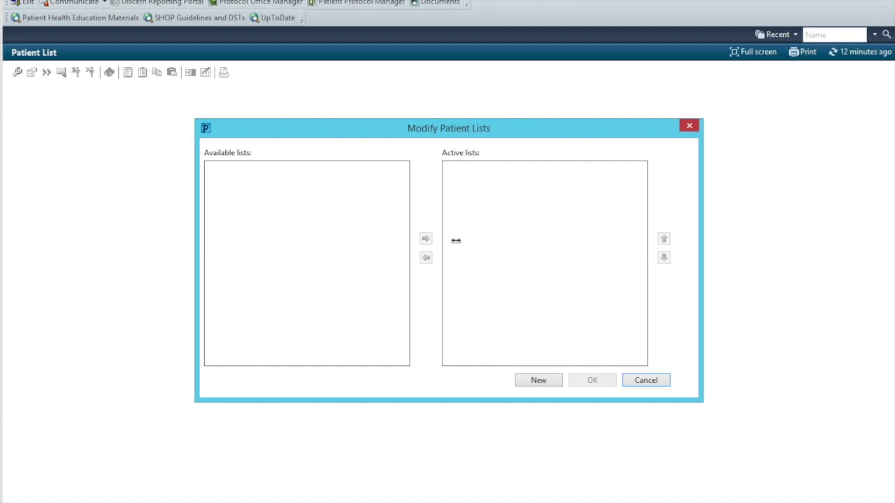
{"action": "left_click", "coordinate": [543, 380]}
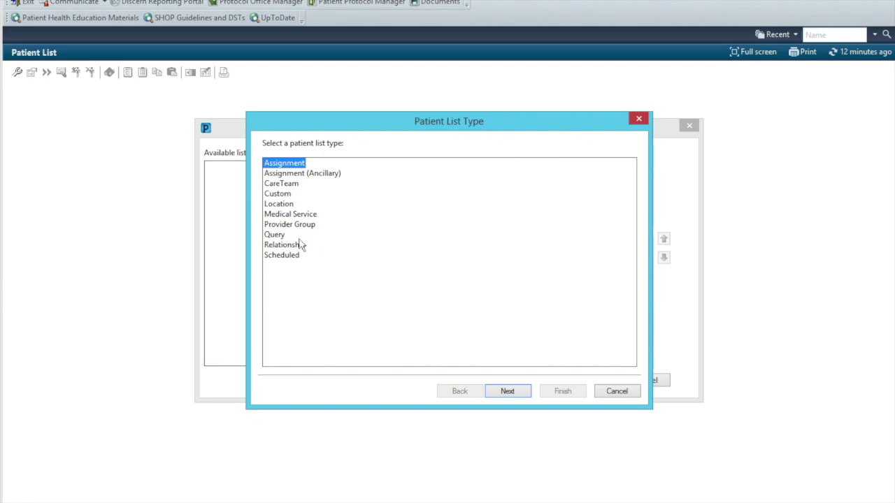
{"action": "left_click", "coordinate": [283, 205]}
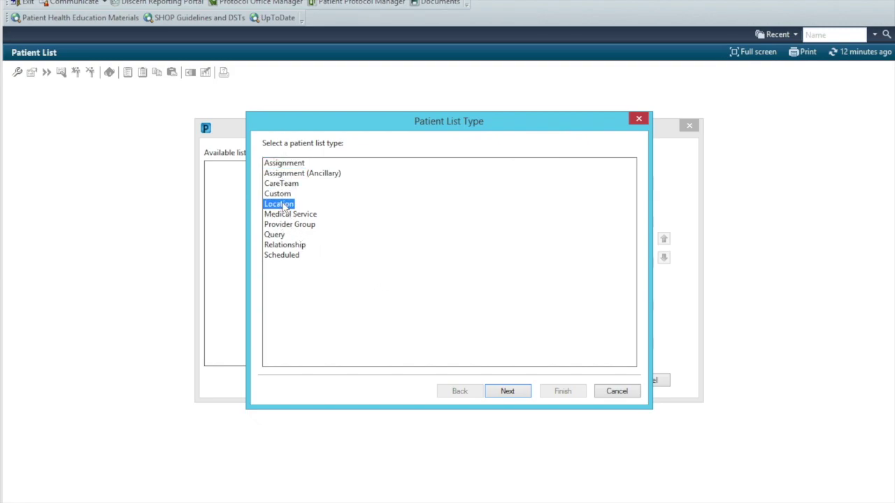
{"action": "double_click", "coordinate": [283, 205]}
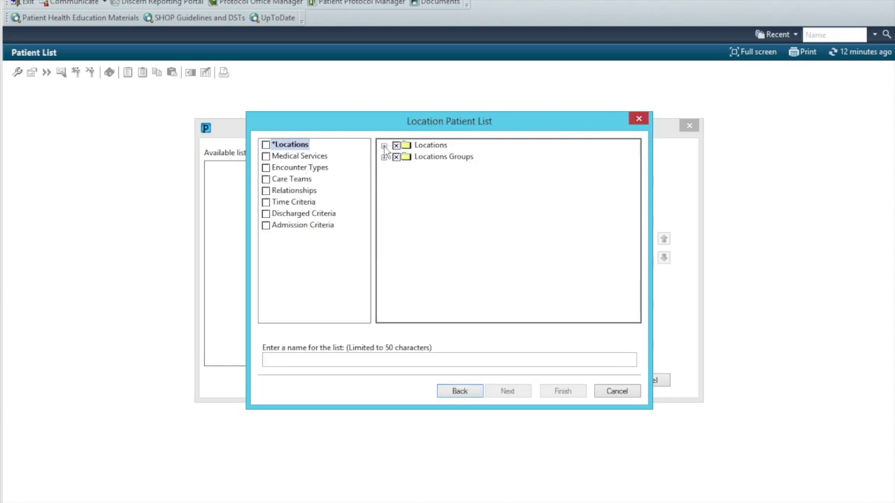
- Expand the Locations tree down to the individual units of LGH Lions Gate Hospital
{"action": "double_click", "coordinate": [430, 145]}
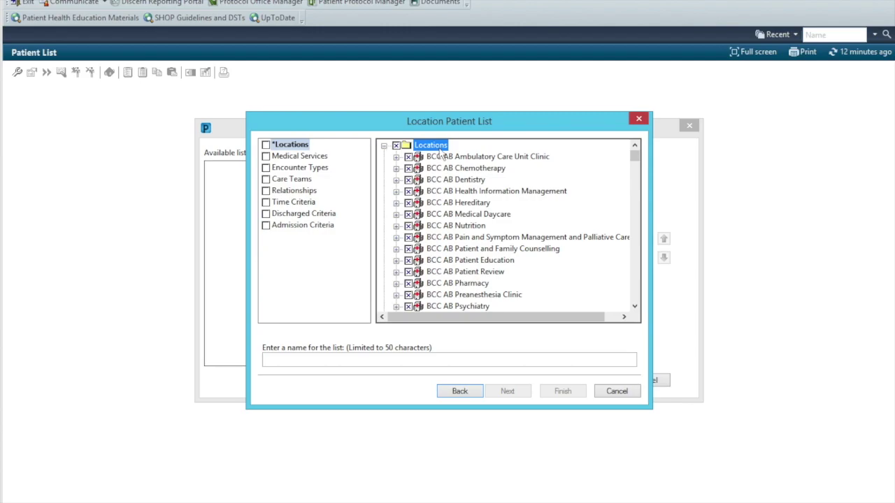
{"action": "scroll", "coordinate": [450, 212], "scroll_direction": "down", "scroll_amount": 10}
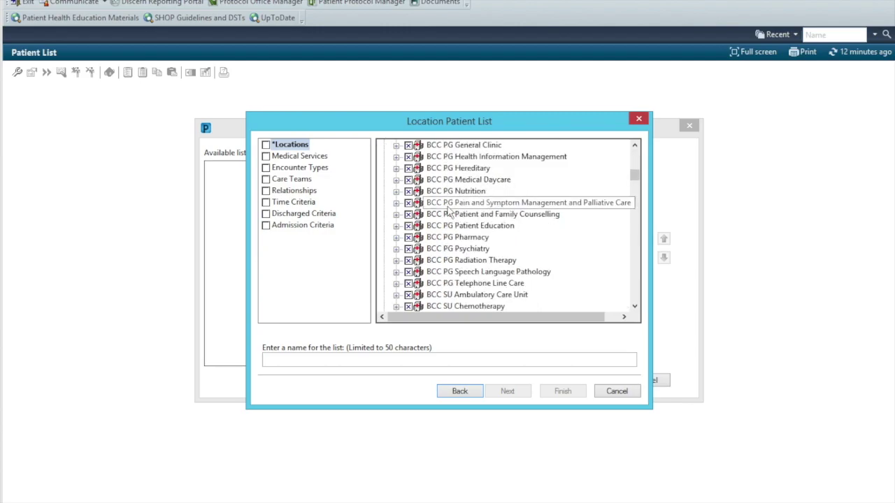
{"action": "scroll", "coordinate": [449, 212], "scroll_direction": "down", "scroll_amount": 15}
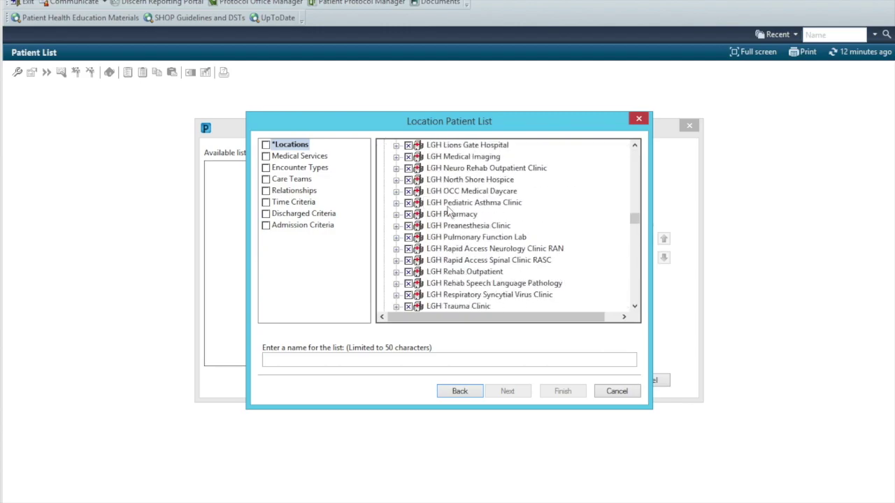
{"action": "scroll", "coordinate": [449, 212], "scroll_direction": "up", "scroll_amount": 1}
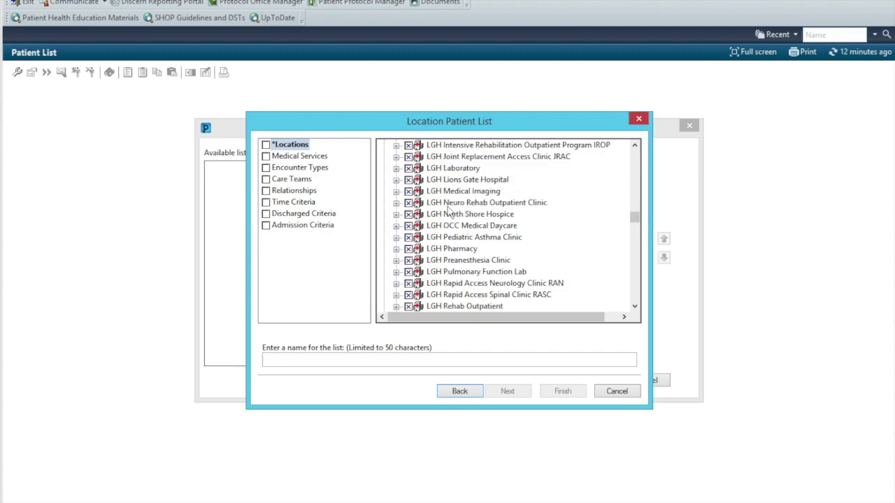
{"action": "left_click", "coordinate": [395, 180]}
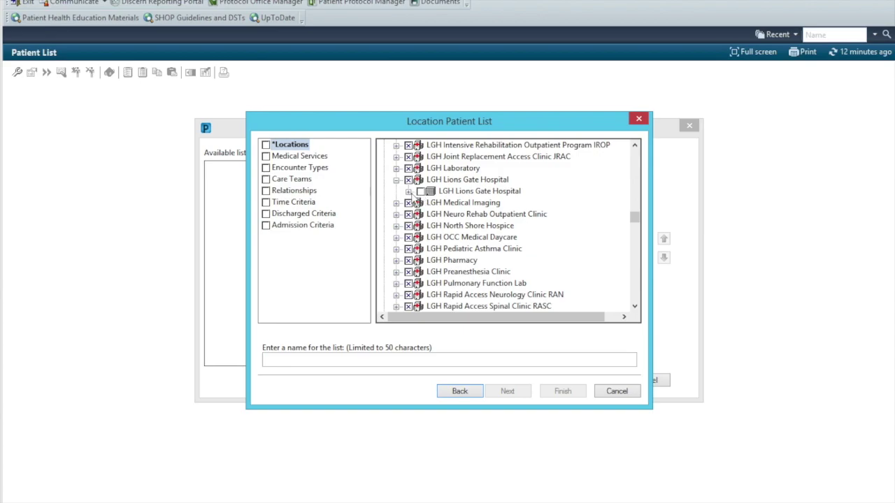
{"action": "left_click", "coordinate": [409, 192]}
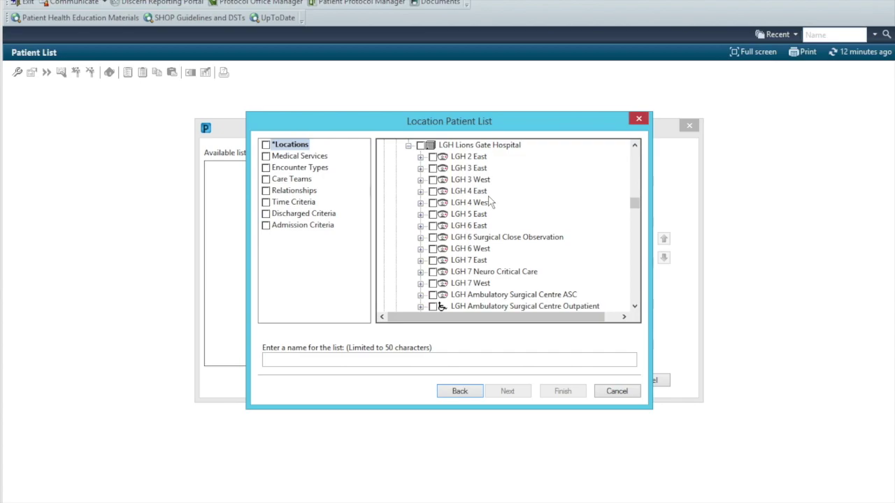
- Include all the numbered Lions Gate Hospital units from LGH 2 East through LGH 7 West, including Surgical Close Observation and Neuro Critical Care
{"action": "left_click", "coordinate": [432, 157]}
{"action": "left_click", "coordinate": [432, 168]}
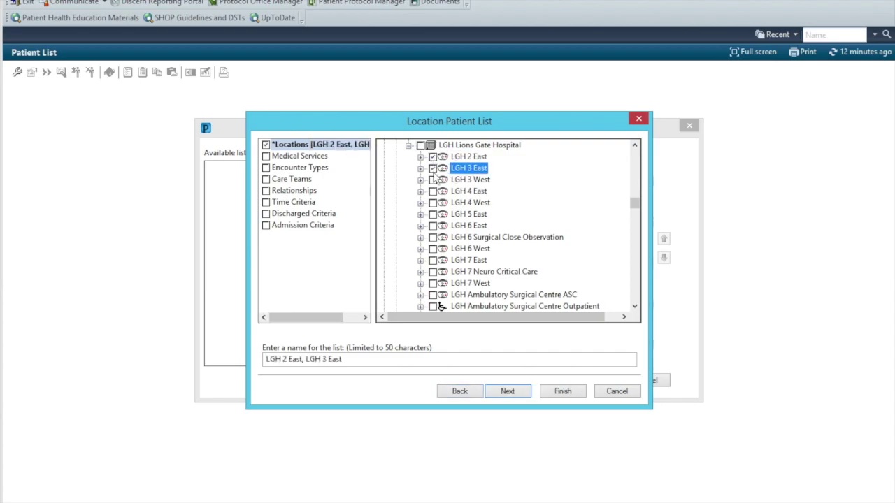
{"action": "left_click", "coordinate": [432, 179]}
{"action": "left_click", "coordinate": [432, 192]}
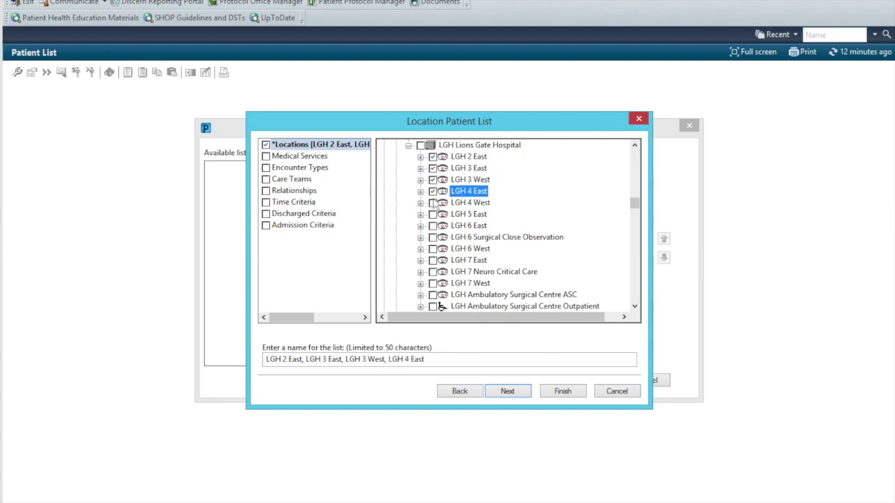
{"action": "left_click", "coordinate": [432, 203]}
{"action": "left_click", "coordinate": [433, 215]}
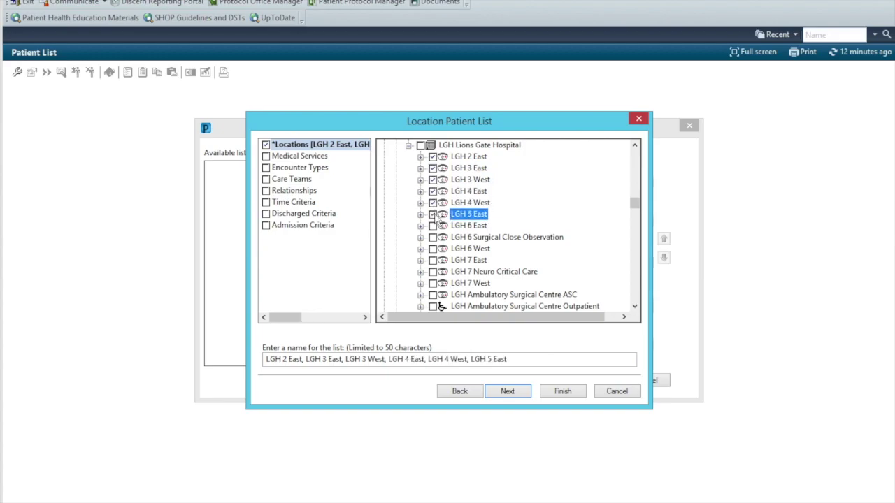
{"action": "left_click", "coordinate": [432, 226]}
{"action": "left_click", "coordinate": [432, 238]}
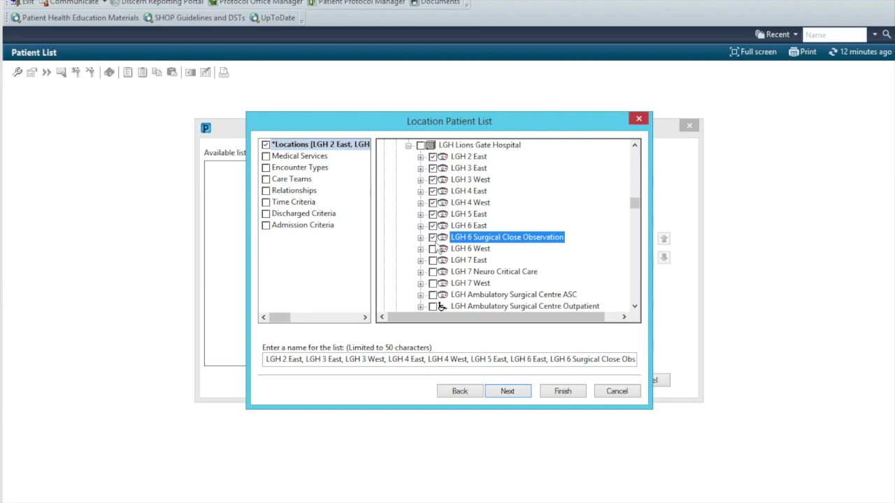
{"action": "left_click", "coordinate": [433, 249]}
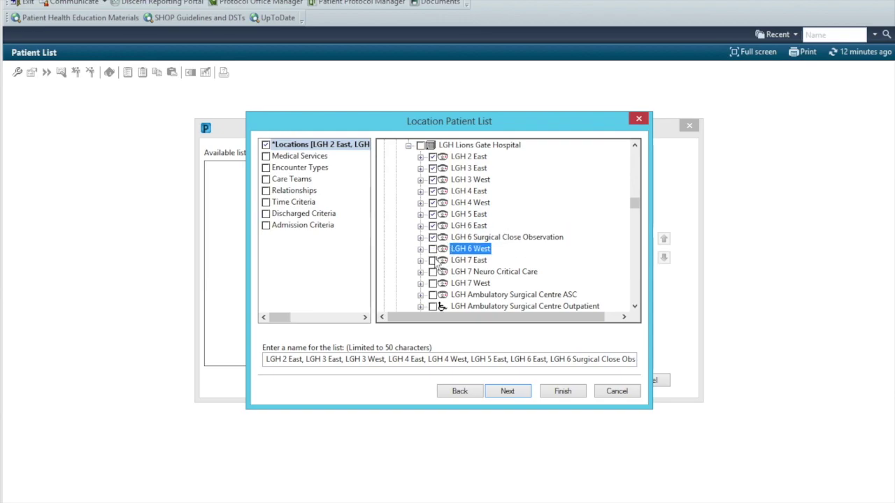
{"action": "left_click", "coordinate": [433, 250]}
{"action": "left_click", "coordinate": [433, 260]}
{"action": "left_click", "coordinate": [433, 273]}
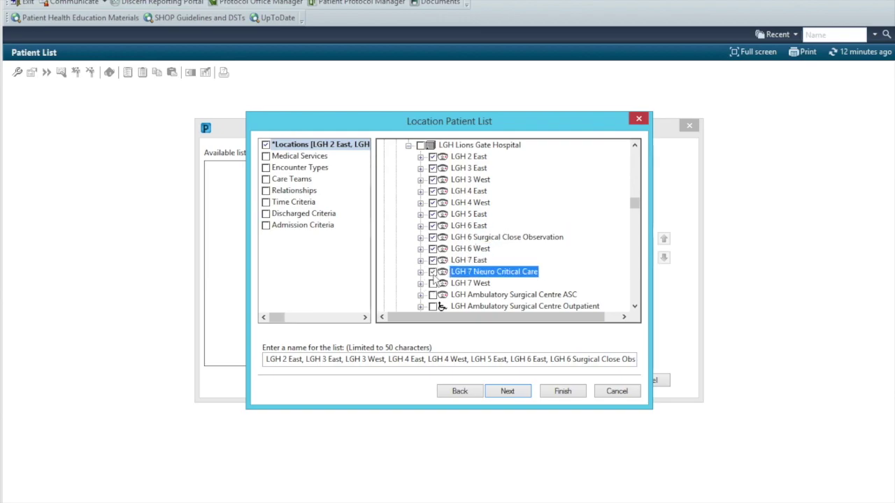
{"action": "left_click", "coordinate": [433, 284]}
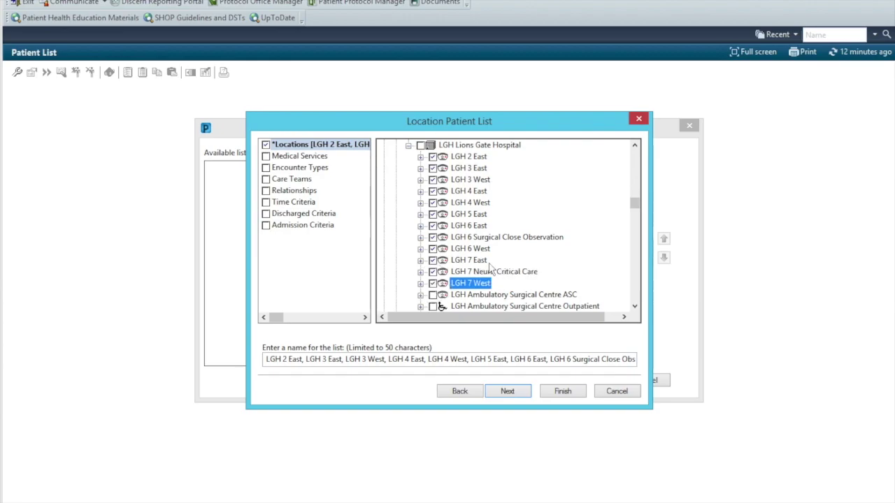
- Add LGH Emergency Department, LGH Emergency Department Hold, LGH ICU and LGH PACU 1 to the list's locations
{"action": "scroll", "coordinate": [502, 269], "scroll_direction": "down", "scroll_amount": 4}
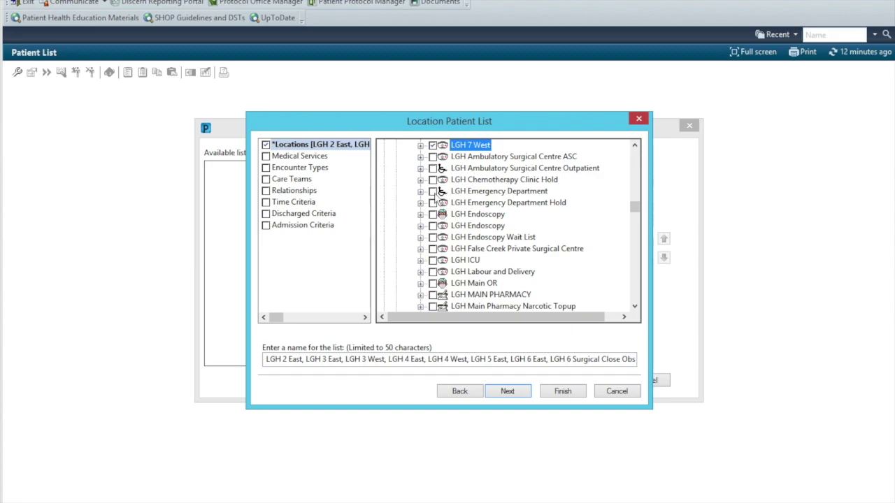
{"action": "left_click", "coordinate": [433, 190]}
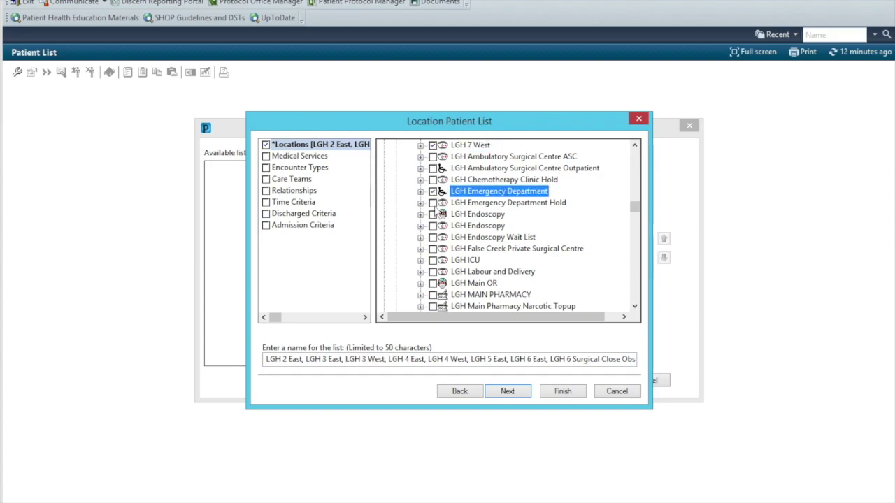
{"action": "left_click", "coordinate": [433, 203]}
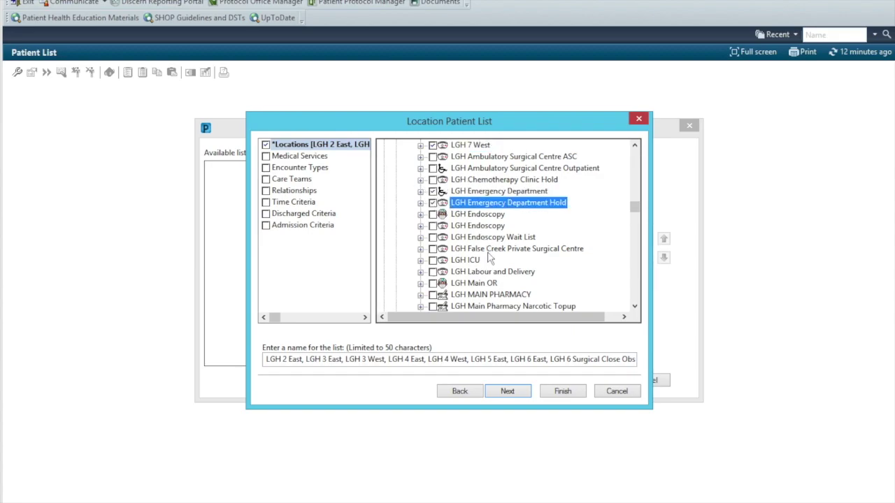
{"action": "scroll", "coordinate": [489, 258], "scroll_direction": "down", "scroll_amount": 2}
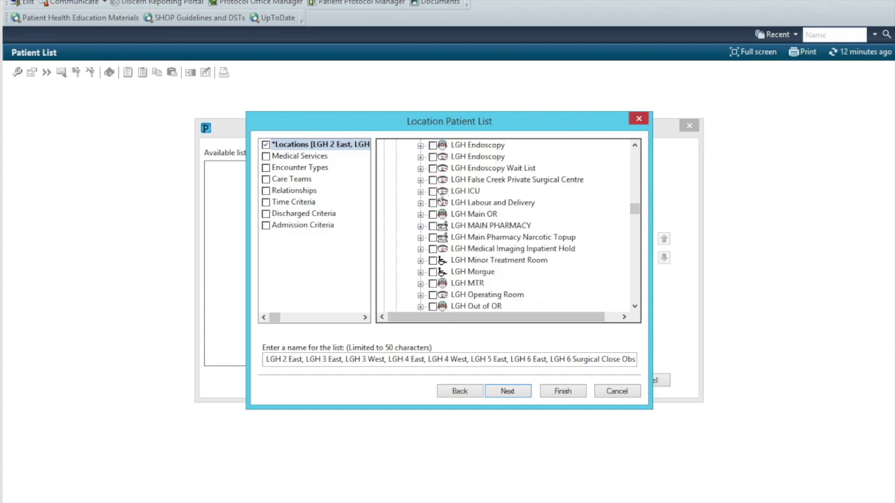
{"action": "left_click", "coordinate": [433, 191]}
{"action": "scroll", "coordinate": [454, 238], "scroll_direction": "down", "scroll_amount": 3}
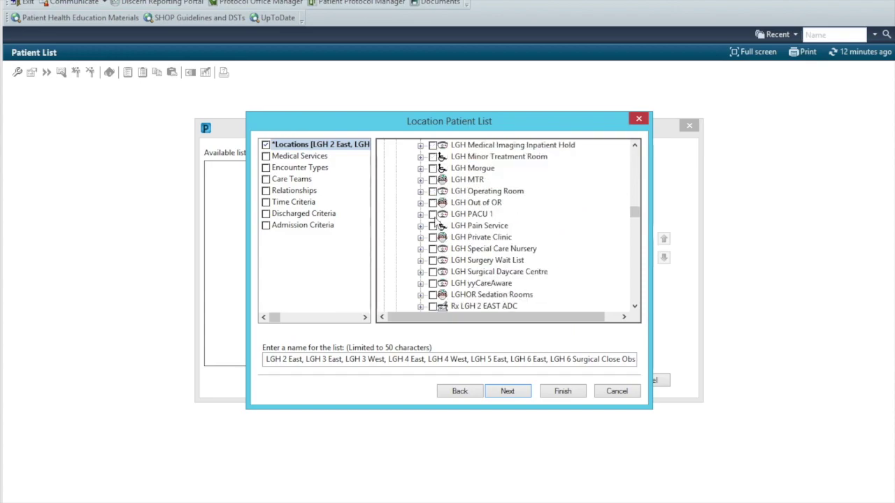
{"action": "left_click", "coordinate": [433, 214]}
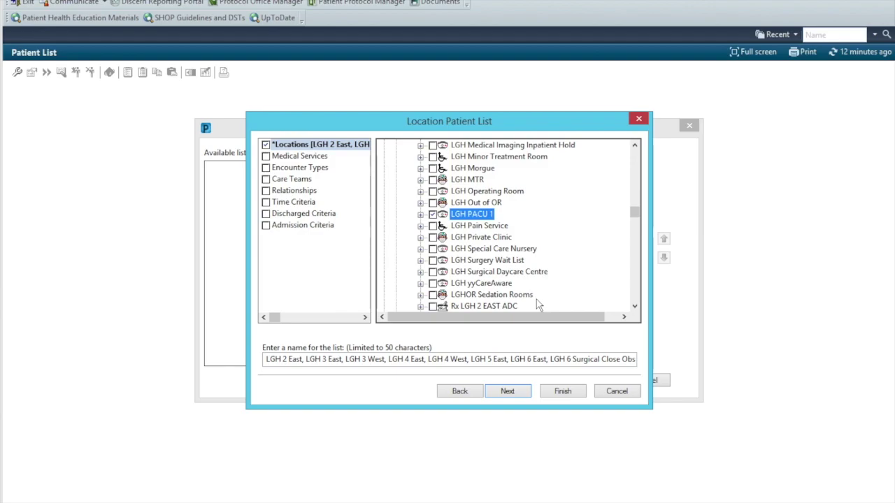
- Restrict the list to patients that have not been discharged, and finish it under the name "LGH inpatients"
{"action": "left_click", "coordinate": [266, 216]}
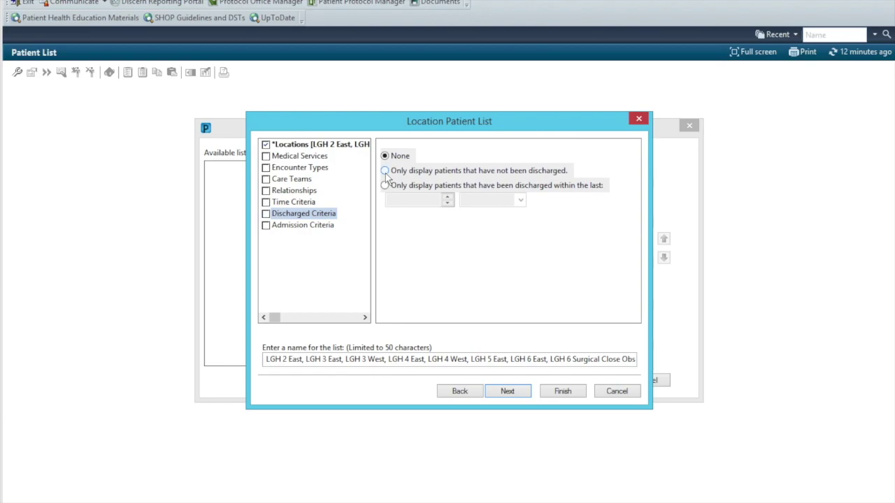
{"action": "left_click", "coordinate": [385, 172]}
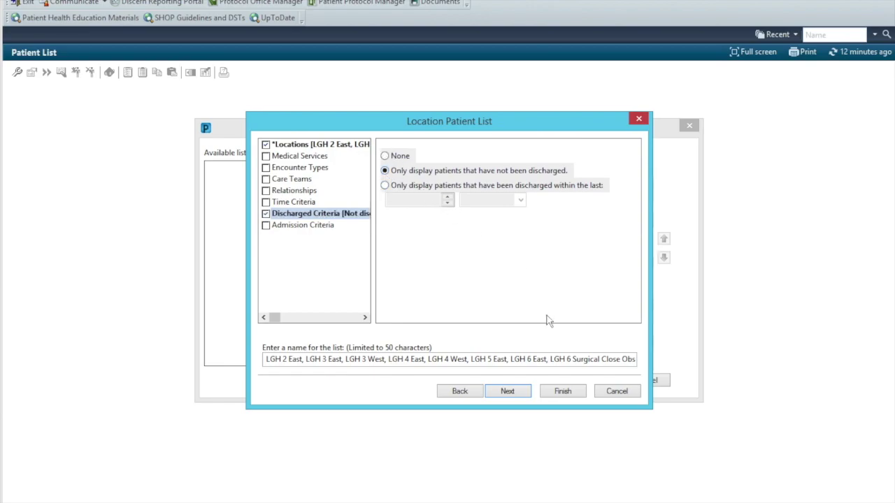
{"action": "left_click_drag", "start_coordinate": [543, 359], "coordinate": [650, 378]}
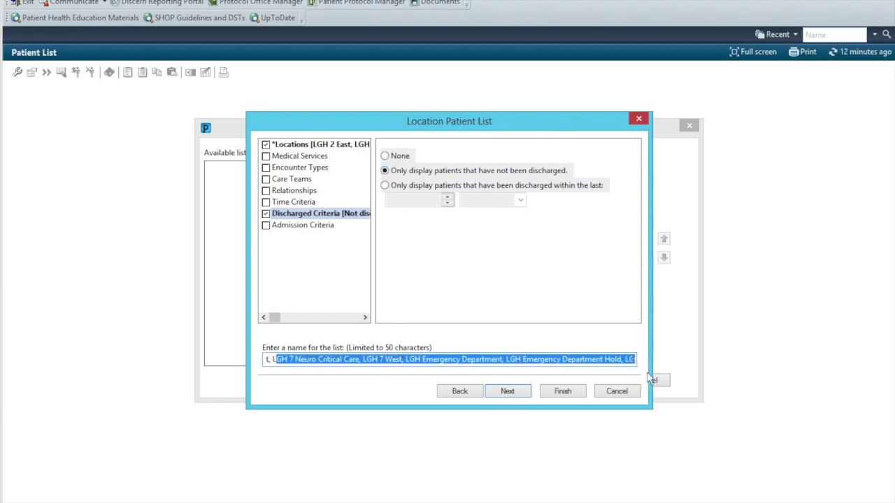
{"action": "key", "text": "BackSpace"}
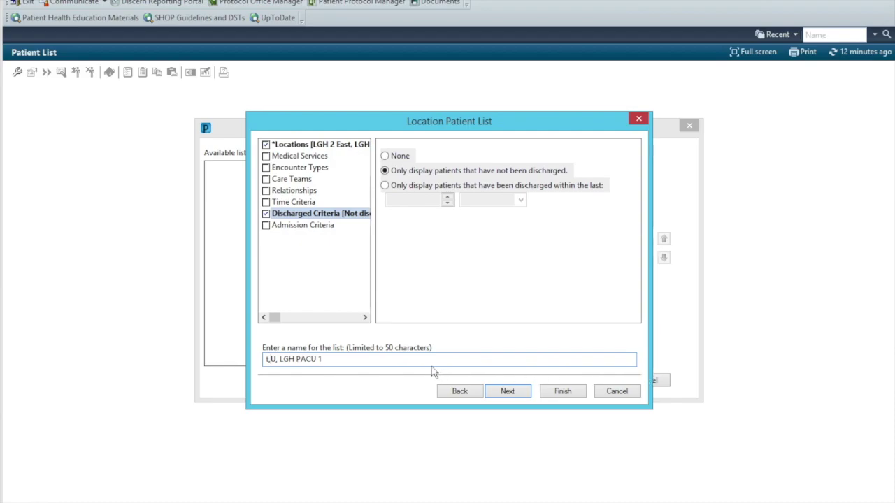
{"action": "left_click_drag", "start_coordinate": [428, 361], "coordinate": [207, 360]}
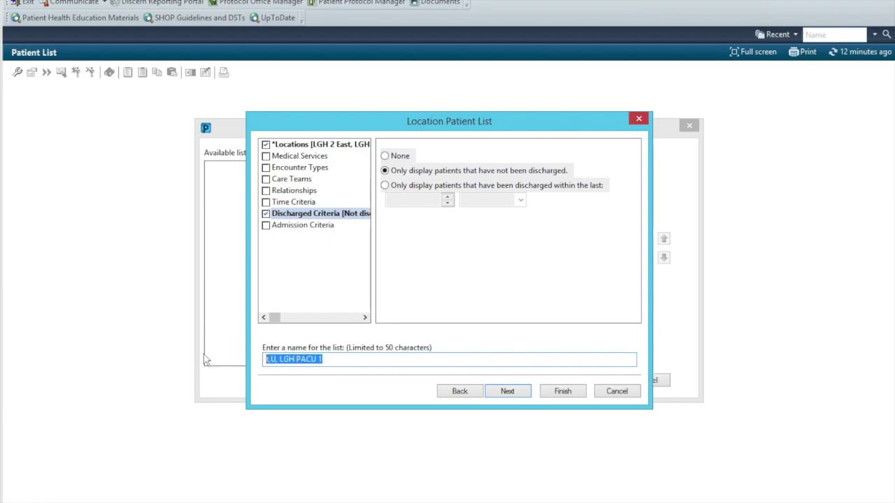
{"action": "type", "text": "LGH in"}
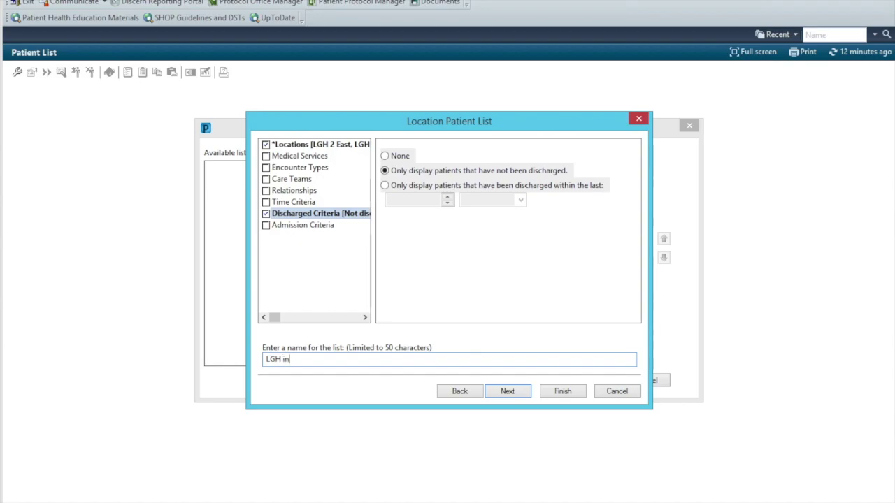
{"action": "type", "text": "patients"}
{"action": "left_click", "coordinate": [561, 393]}
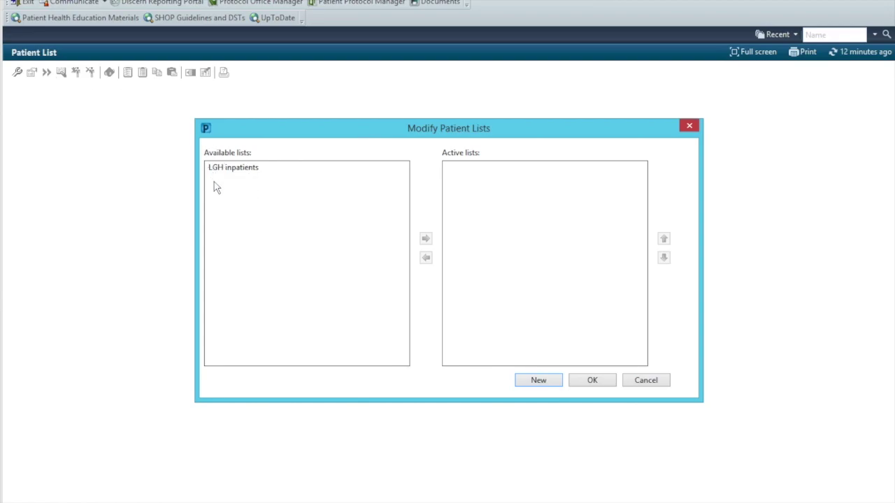
- Move the LGH inpatients list from the available lists to the active lists and apply the change
{"action": "left_click", "coordinate": [275, 172]}
{"action": "left_click", "coordinate": [217, 170]}
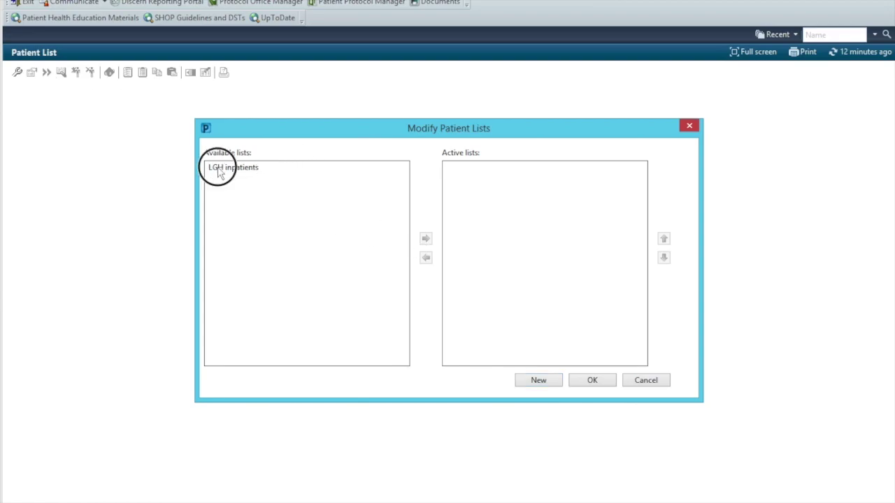
{"action": "left_click", "coordinate": [425, 238]}
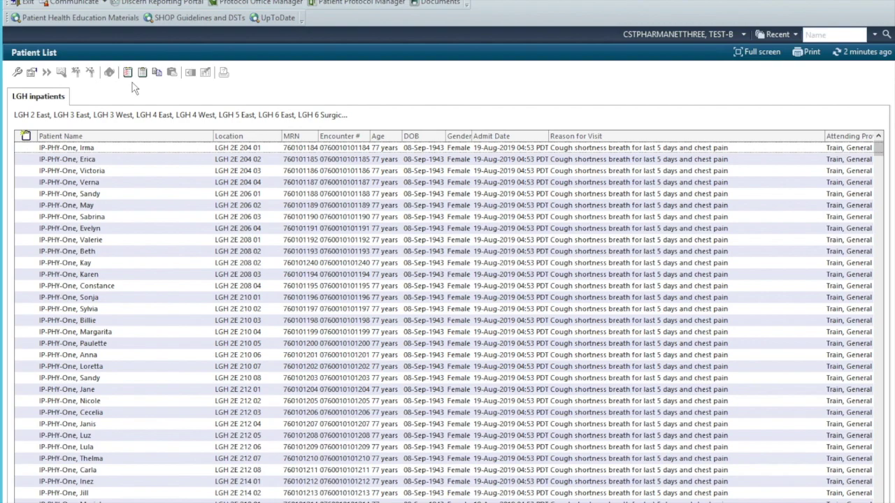
- Start a new patient list of the Custom type
{"action": "left_click", "coordinate": [17, 73]}
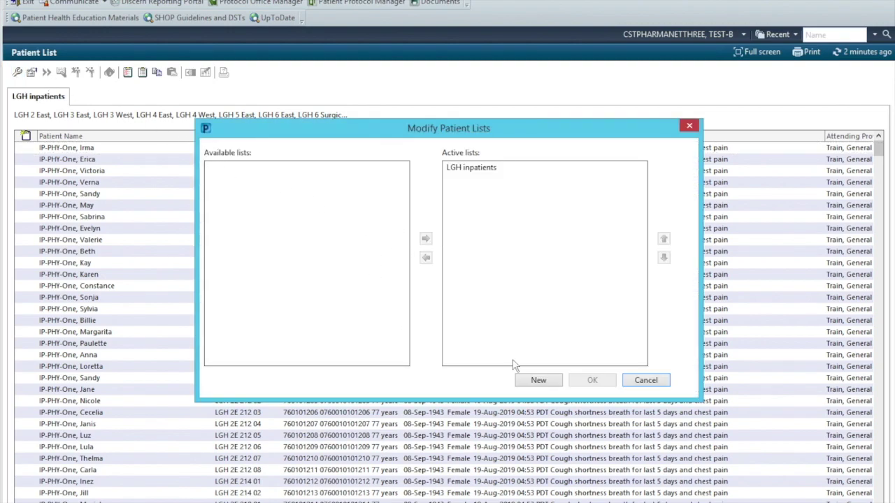
{"action": "left_click", "coordinate": [531, 380]}
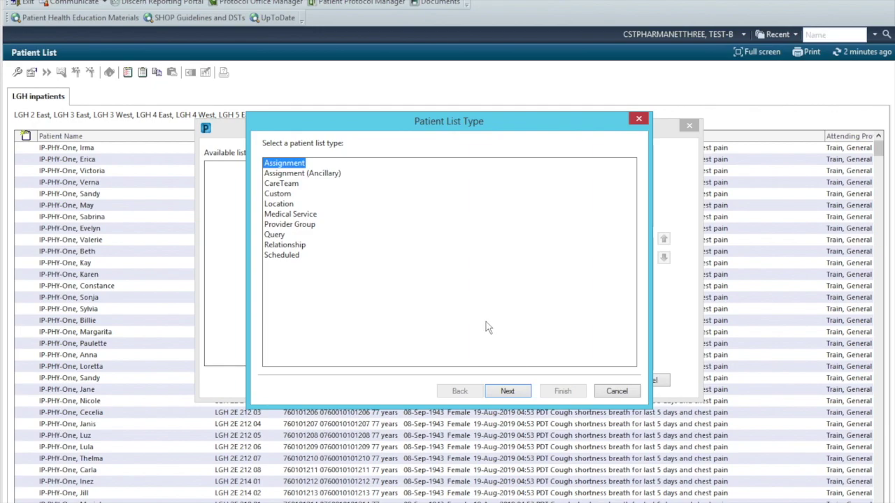
{"action": "left_click", "coordinate": [283, 195]}
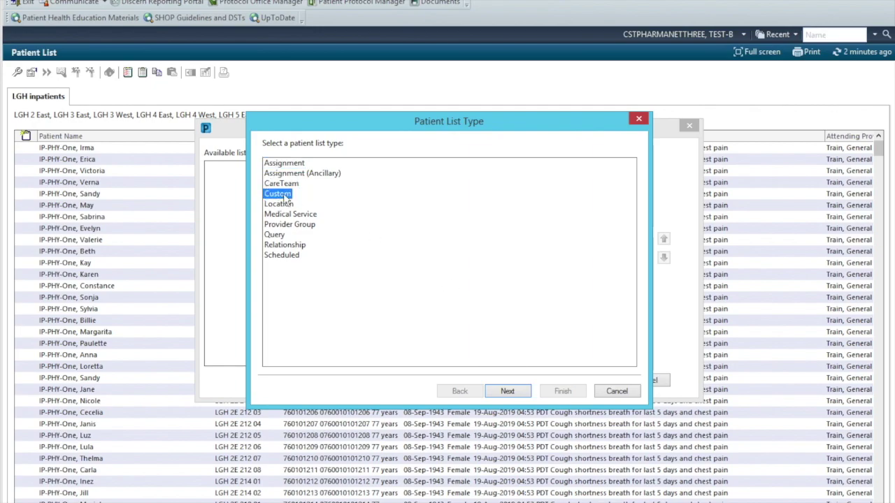
{"action": "left_click", "coordinate": [501, 391]}
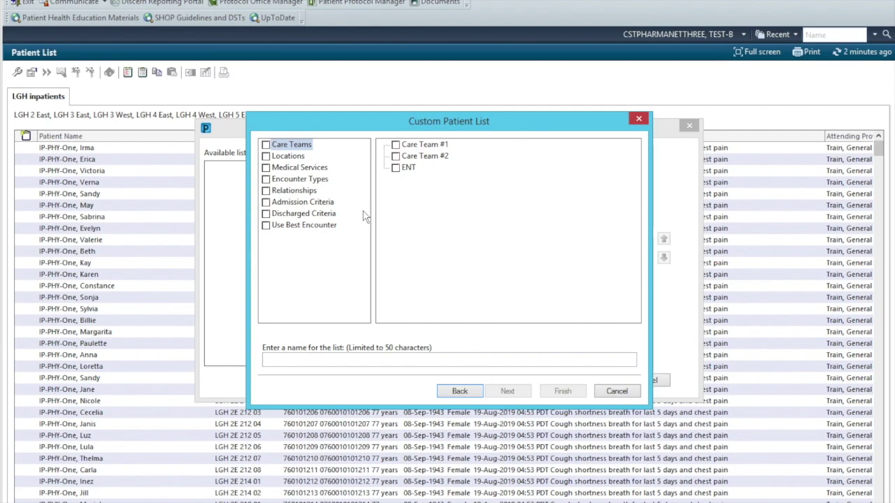
- Set the custom list's location to the LGH Lions Gate Hospital building under the LGH Lions Gate Hospital facility
{"action": "left_click", "coordinate": [268, 158]}
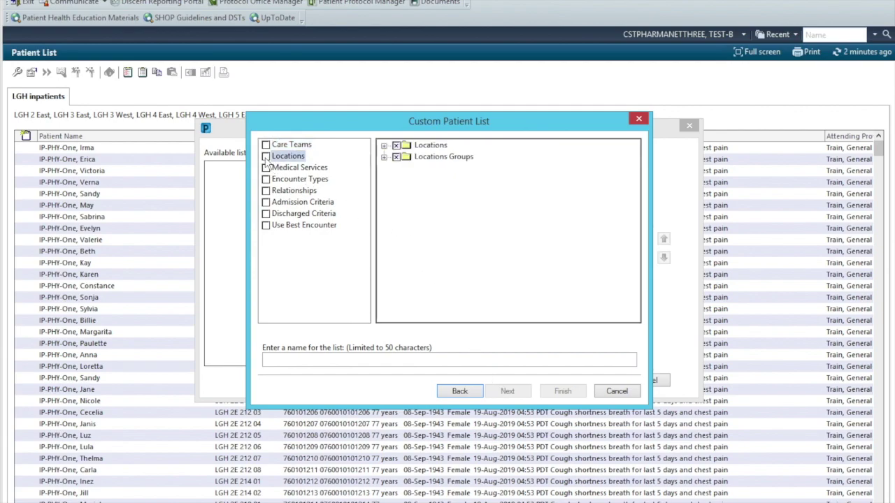
{"action": "left_click", "coordinate": [384, 146]}
{"action": "scroll", "coordinate": [464, 222], "scroll_direction": "down", "scroll_amount": 5}
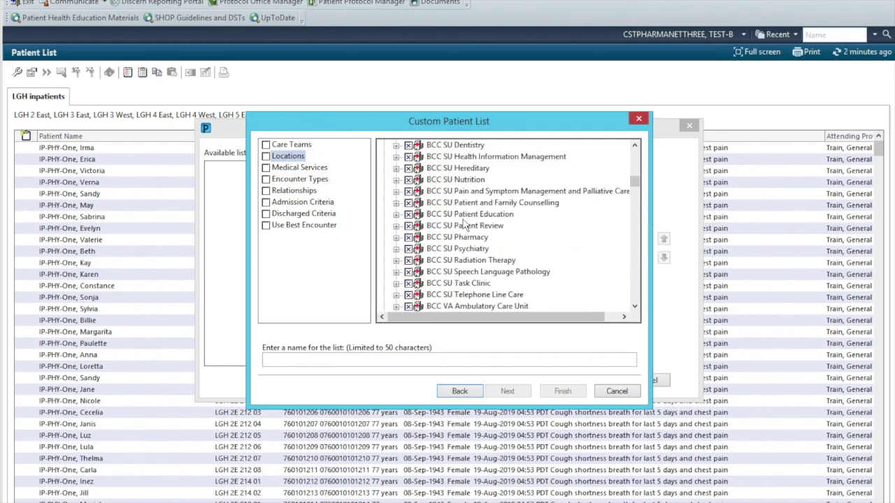
{"action": "scroll", "coordinate": [465, 222], "scroll_direction": "down", "scroll_amount": 15}
{"action": "scroll", "coordinate": [465, 222], "scroll_direction": "up", "scroll_amount": 6}
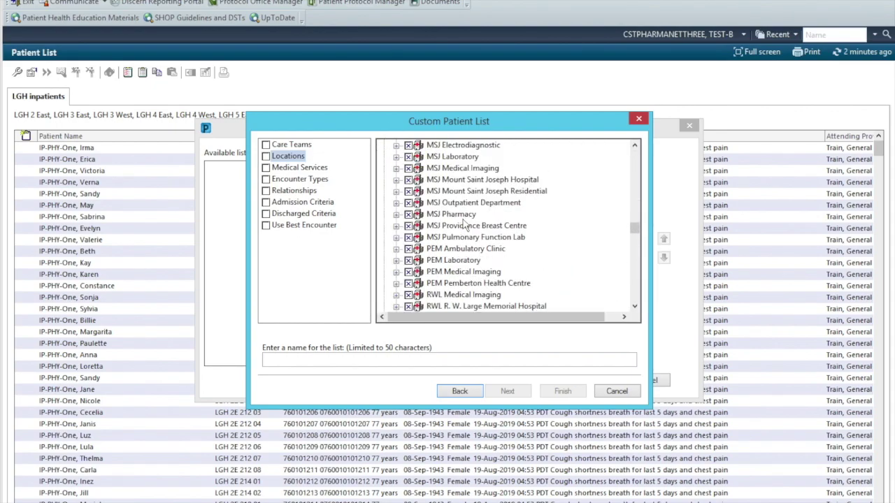
{"action": "scroll", "coordinate": [465, 222], "scroll_direction": "up", "scroll_amount": 6}
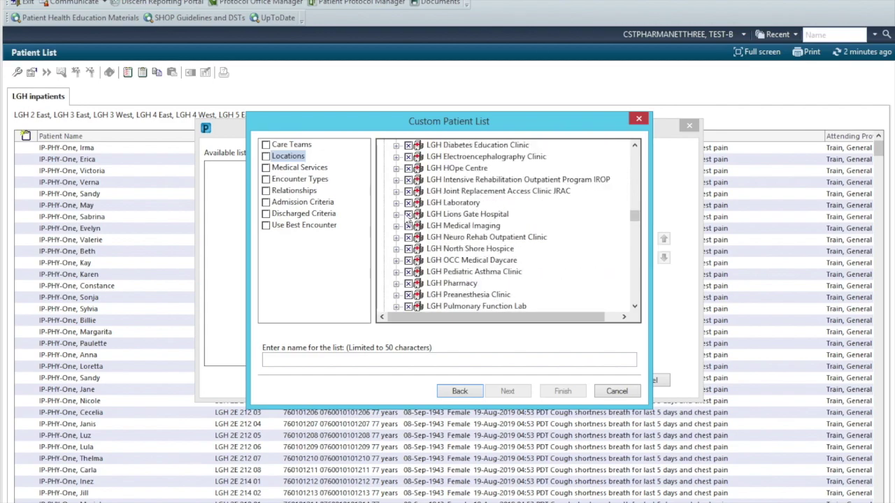
{"action": "left_click", "coordinate": [396, 215]}
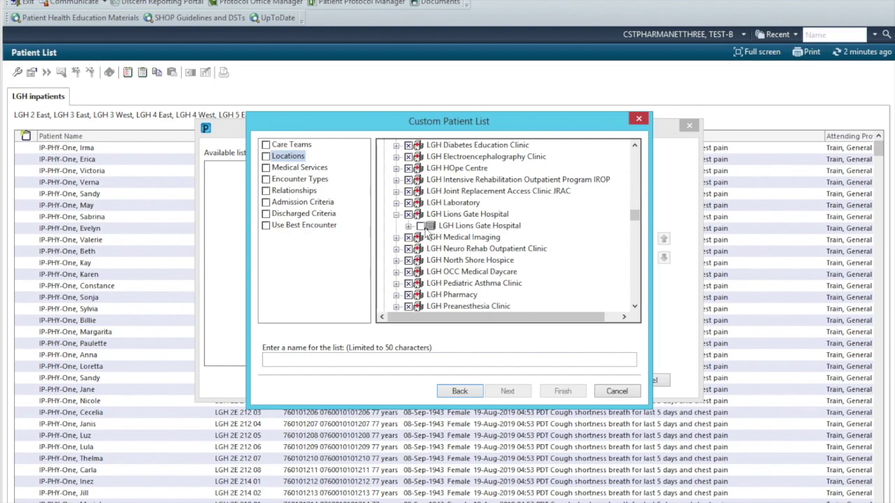
{"action": "left_click", "coordinate": [421, 226]}
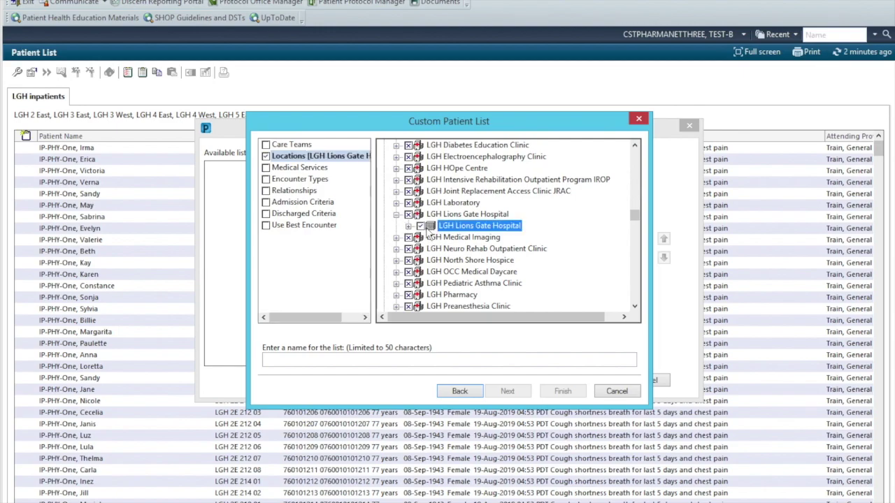
- Name the custom list "Daily billing list" and finish creating it
{"action": "left_click", "coordinate": [454, 361]}
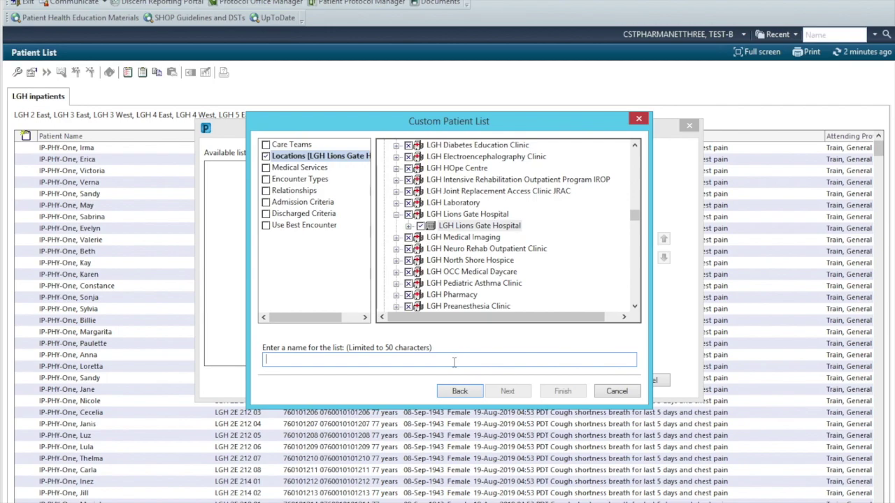
{"action": "type", "text": "Da"}
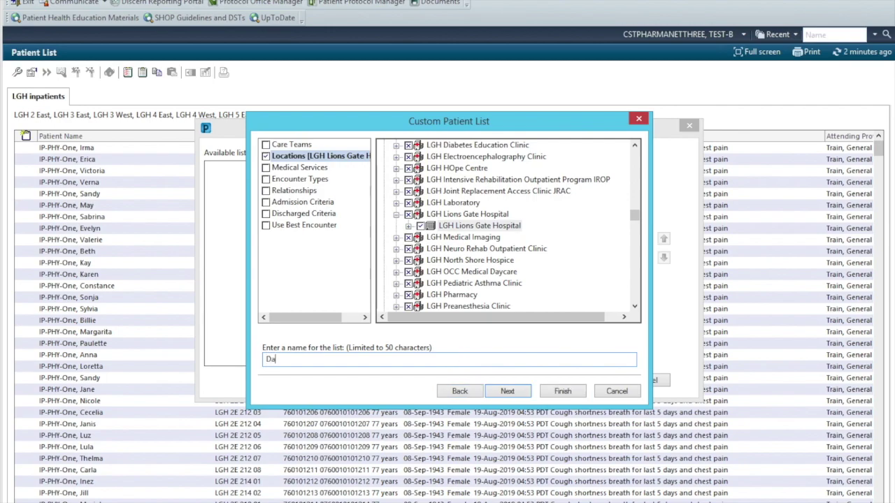
{"action": "type", "text": "ily billing list"}
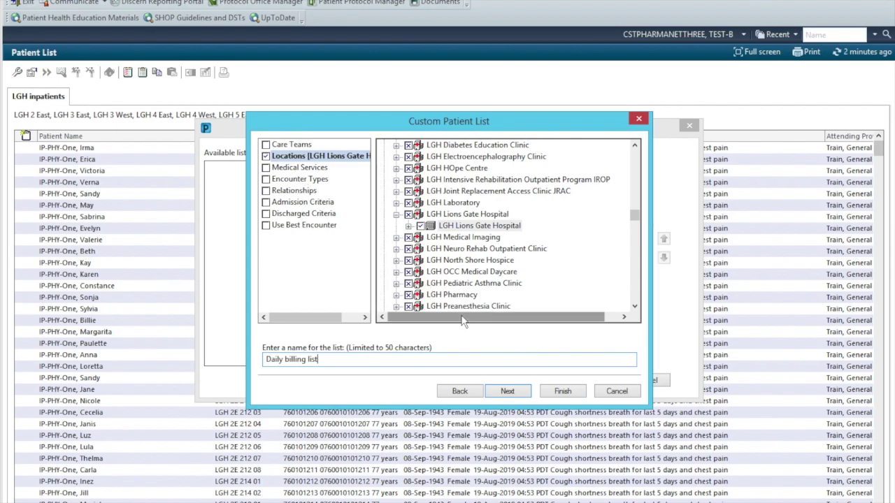
{"action": "left_click", "coordinate": [562, 396]}
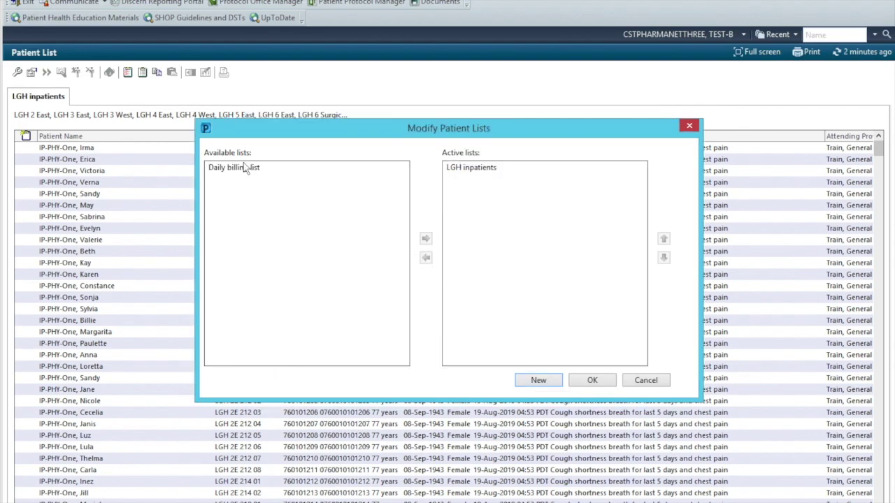
- Move Daily billing list from the available lists to the active lists and apply the change
{"action": "left_click", "coordinate": [244, 168]}
{"action": "left_click", "coordinate": [425, 239]}
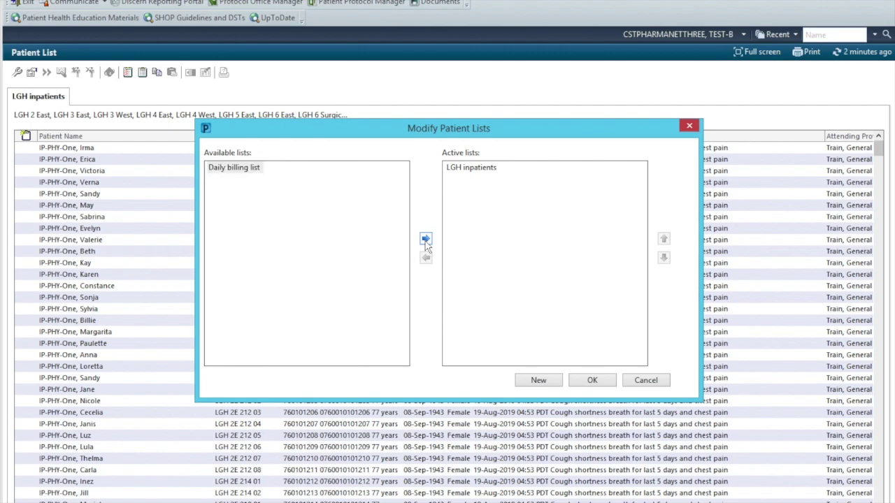
{"action": "left_click", "coordinate": [584, 381]}
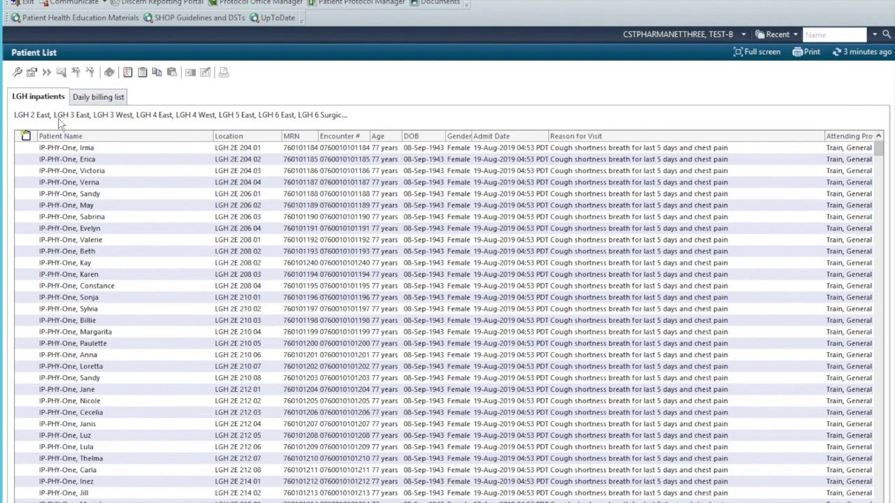
- Add the five LGH inpatients in beds LGH 2E 204 02 through 206 02 to the Daily billing list
{"action": "left_click", "coordinate": [97, 101]}
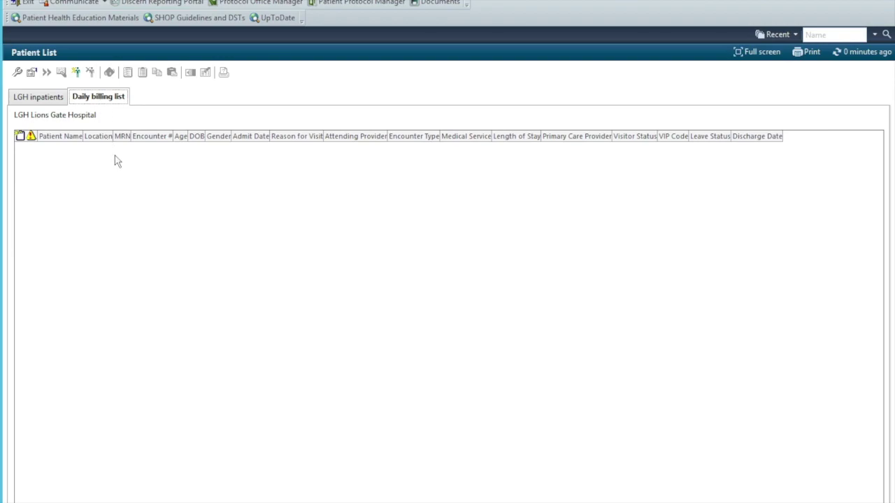
{"action": "left_click", "coordinate": [54, 100]}
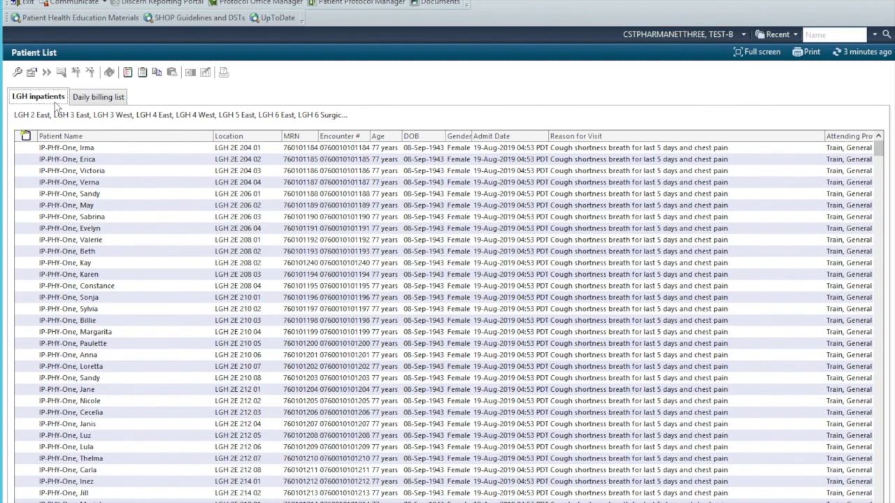
{"action": "left_click", "coordinate": [147, 162]}
{"action": "left_click_drag", "start_coordinate": [147, 164], "coordinate": [140, 212]}
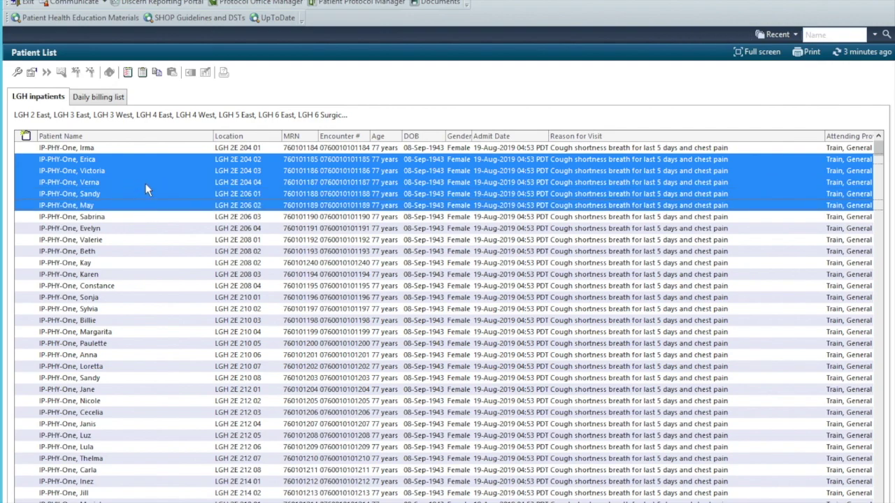
{"action": "right_click", "coordinate": [145, 183]}
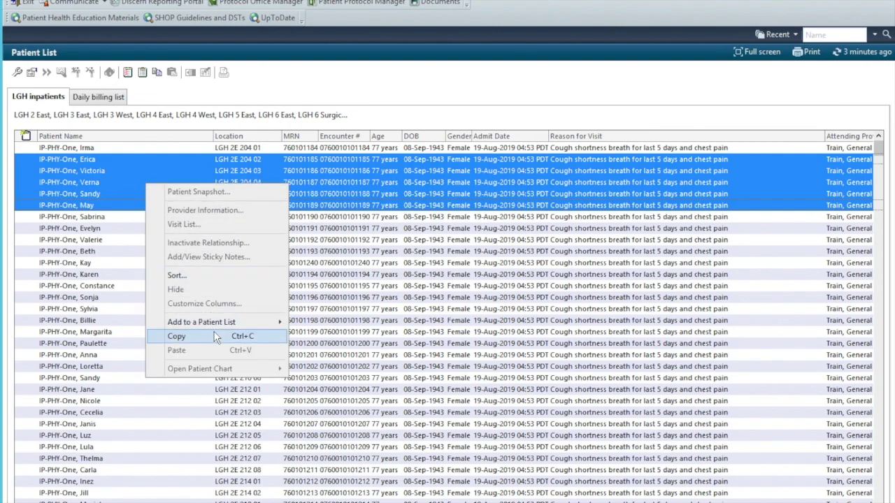
{"action": "mouse_move", "coordinate": [230, 327]}
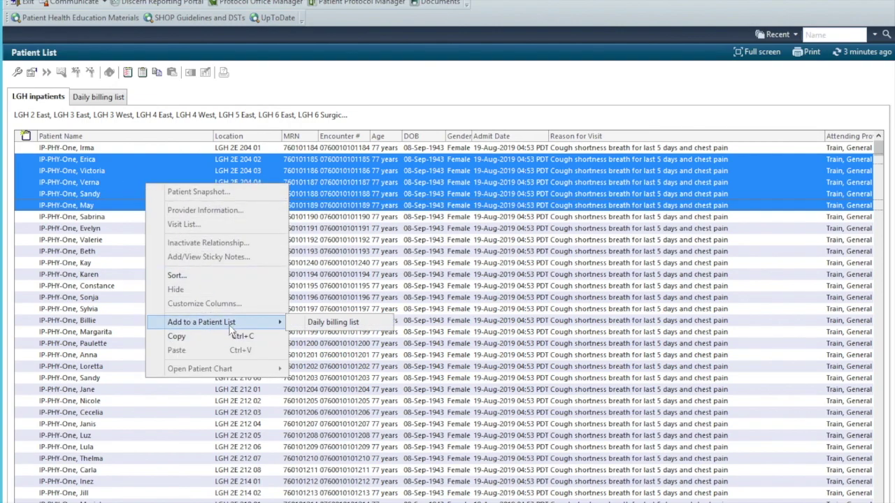
{"action": "left_click", "coordinate": [341, 324]}
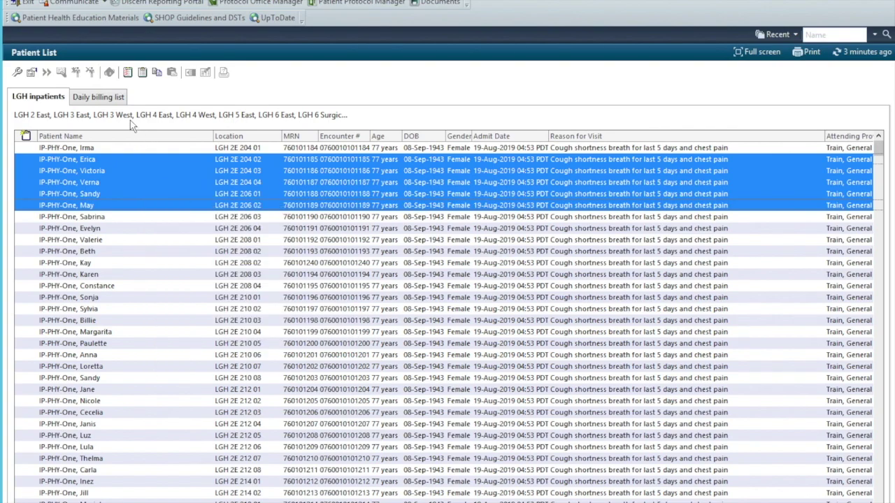
- Refresh the Daily billing list and remove the patient in bed LGH 2E 204 02 from it
{"action": "left_click", "coordinate": [123, 103]}
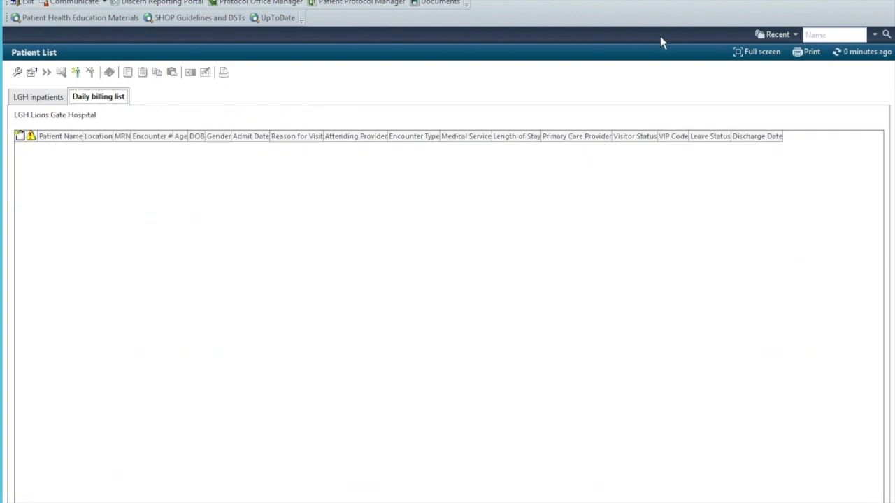
{"action": "left_click", "coordinate": [877, 54]}
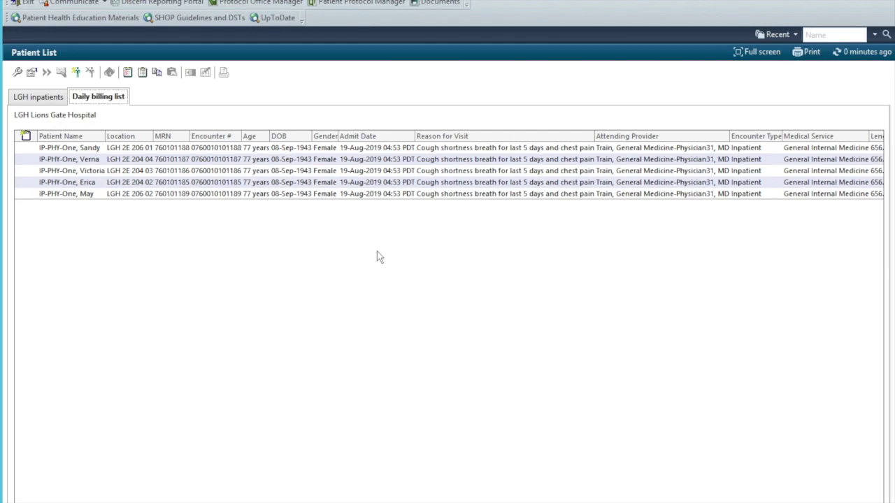
{"action": "left_click", "coordinate": [174, 182]}
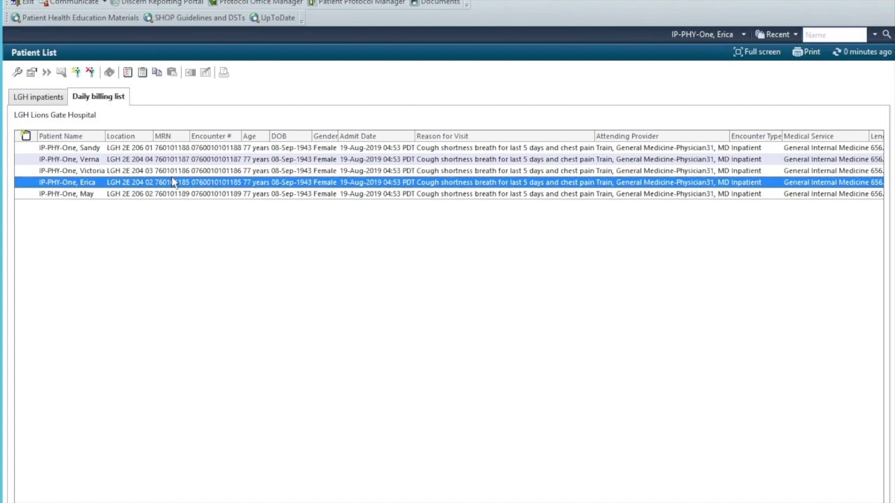
{"action": "right_click", "coordinate": [173, 182]}
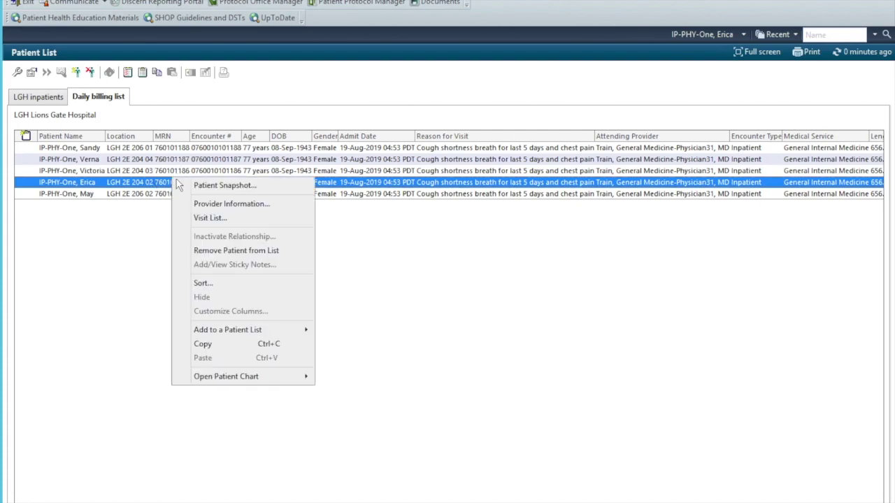
{"action": "left_click", "coordinate": [237, 252]}
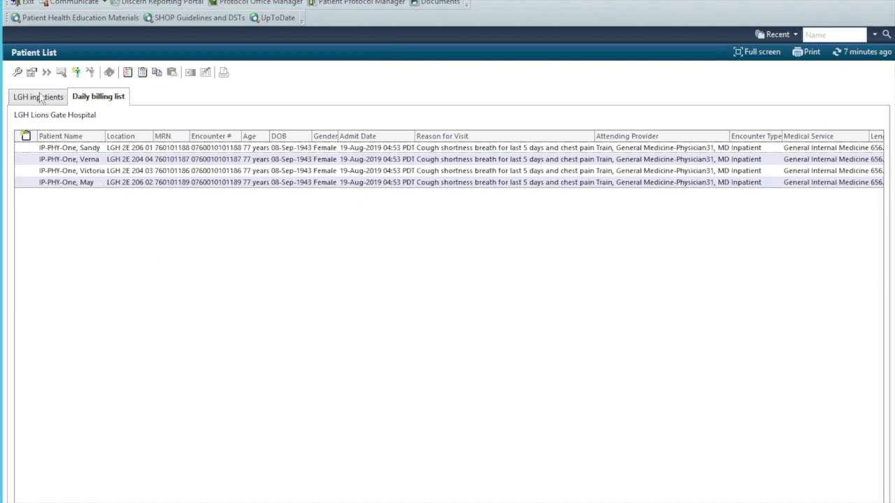
- Start a new Provider Group patient list and include the LGH - Hospitalists group
{"action": "left_click", "coordinate": [18, 74]}
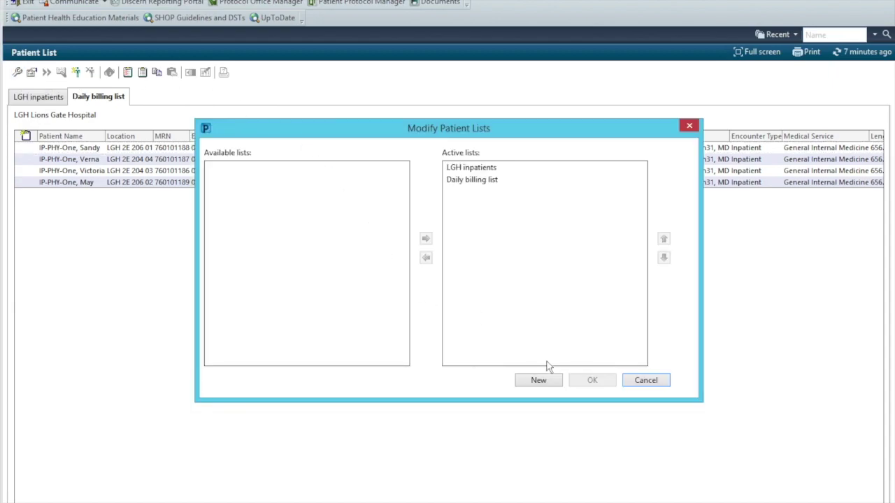
{"action": "left_click", "coordinate": [539, 381]}
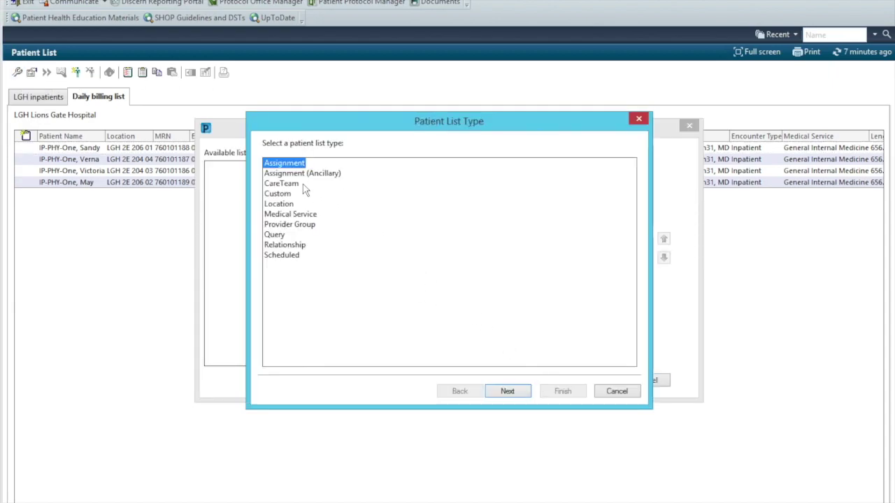
{"action": "double_click", "coordinate": [290, 227]}
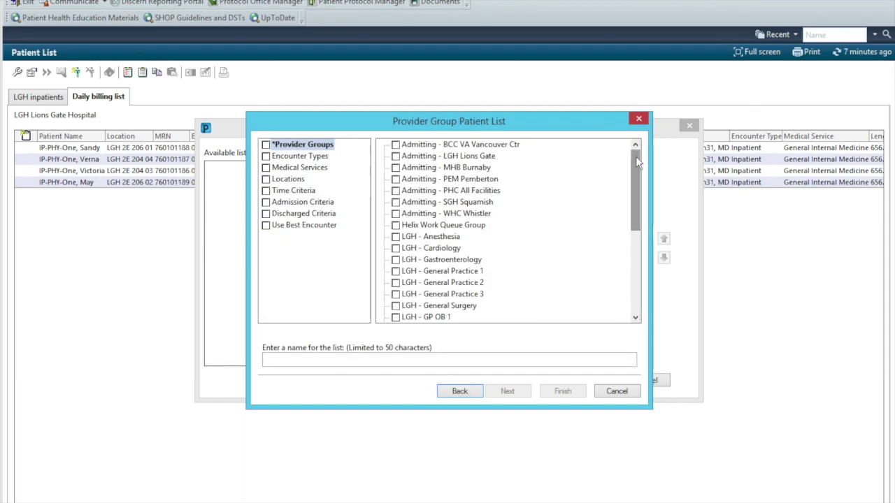
{"action": "left_click_drag", "start_coordinate": [636, 162], "coordinate": [641, 193]}
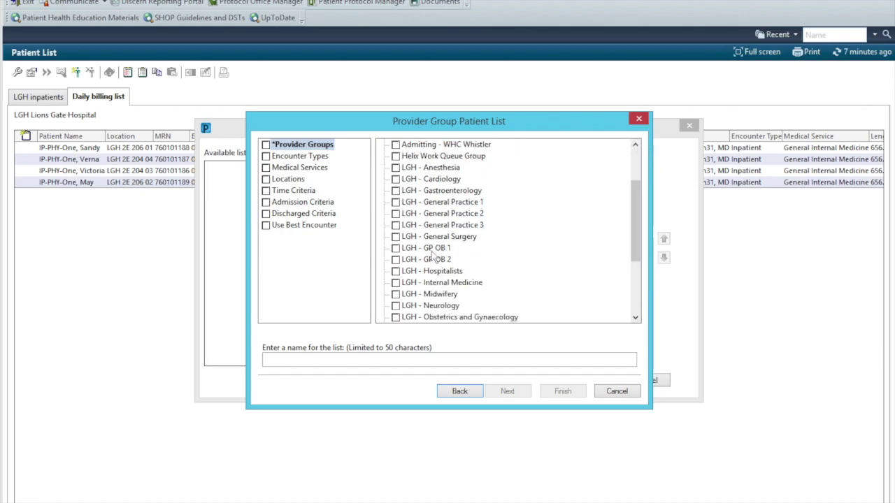
{"action": "left_click", "coordinate": [395, 272]}
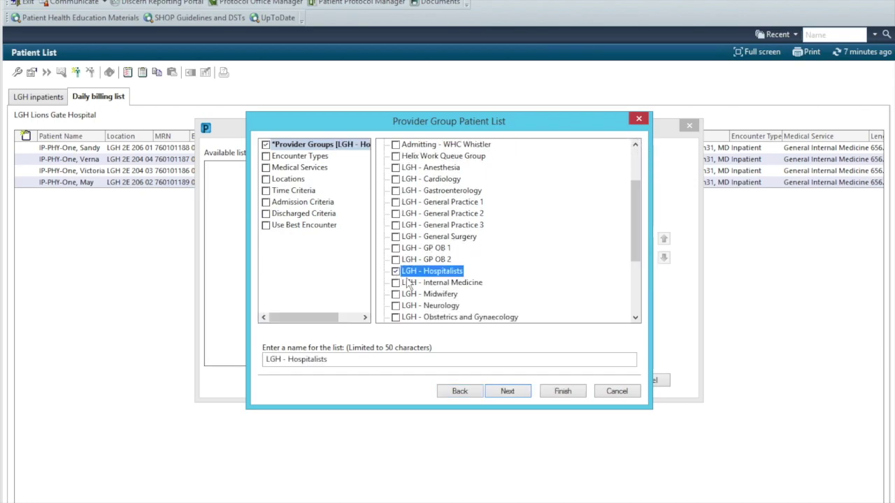
- Limit the provider group list to the encounter types Emergency, Inpatient, ALC and Residential
{"action": "left_click", "coordinate": [272, 156]}
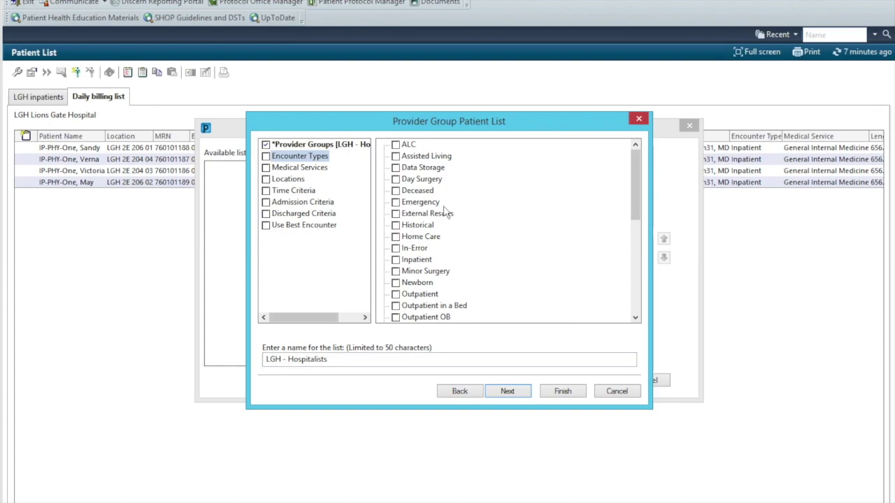
{"action": "left_click", "coordinate": [396, 204]}
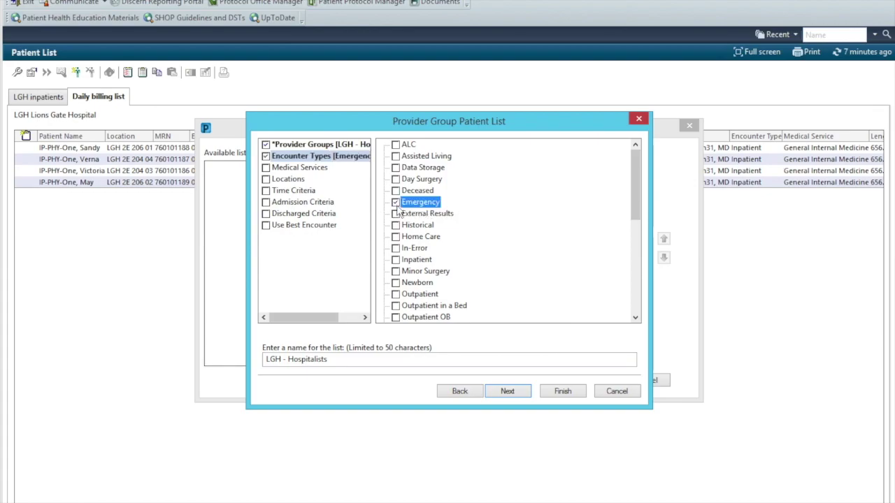
{"action": "left_click", "coordinate": [396, 260]}
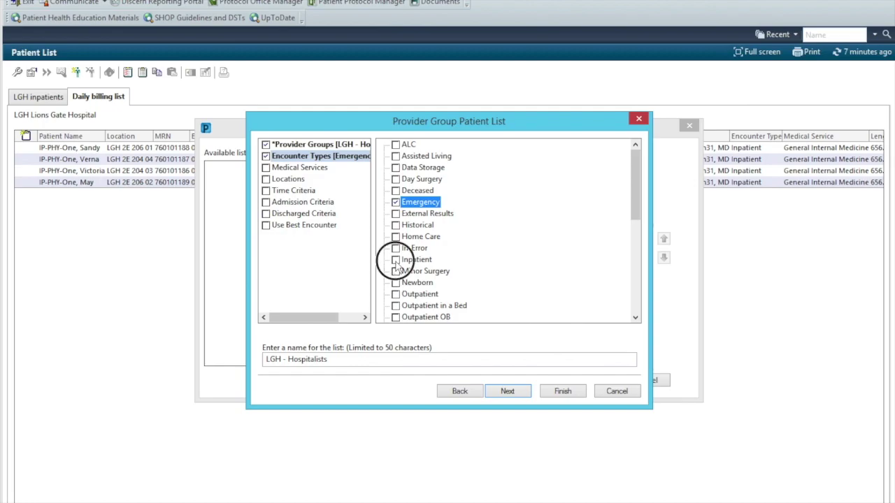
{"action": "left_click", "coordinate": [396, 146]}
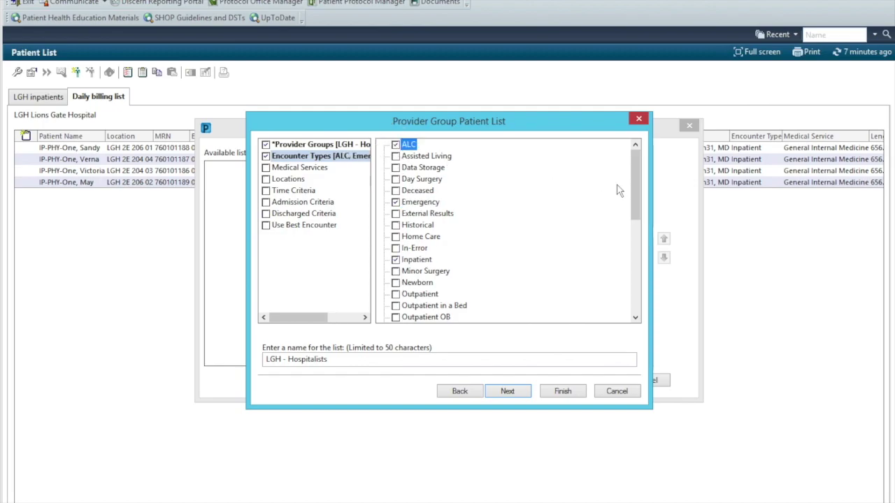
{"action": "left_click_drag", "start_coordinate": [634, 187], "coordinate": [639, 300]}
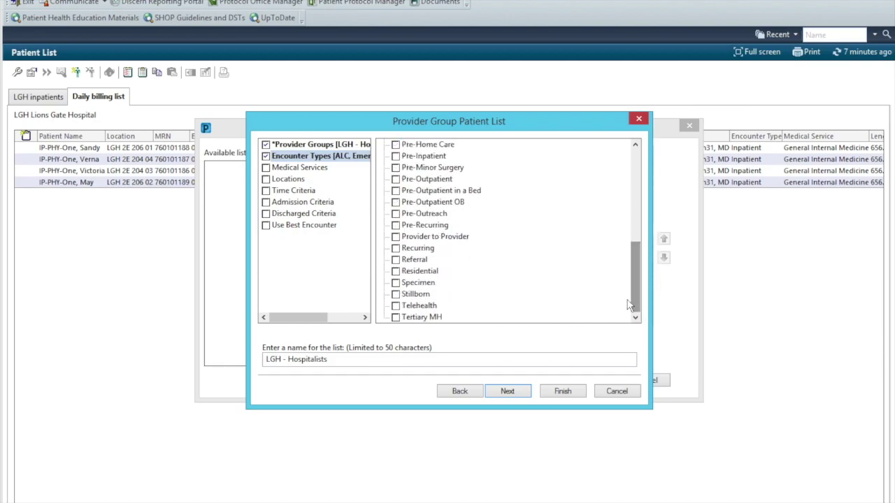
{"action": "left_click", "coordinate": [396, 272]}
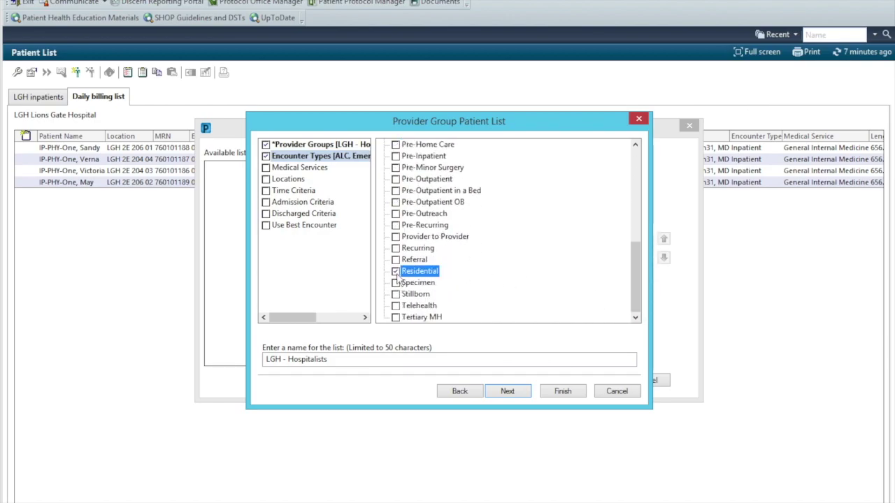
- Filter the provider group list by the medical services Cardiac Surgery and Cardiology
{"action": "left_click", "coordinate": [269, 170]}
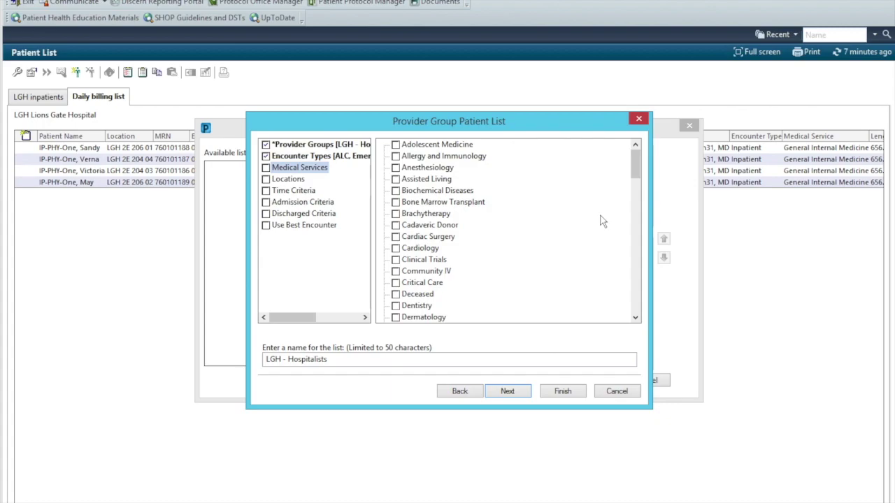
{"action": "left_click", "coordinate": [395, 237]}
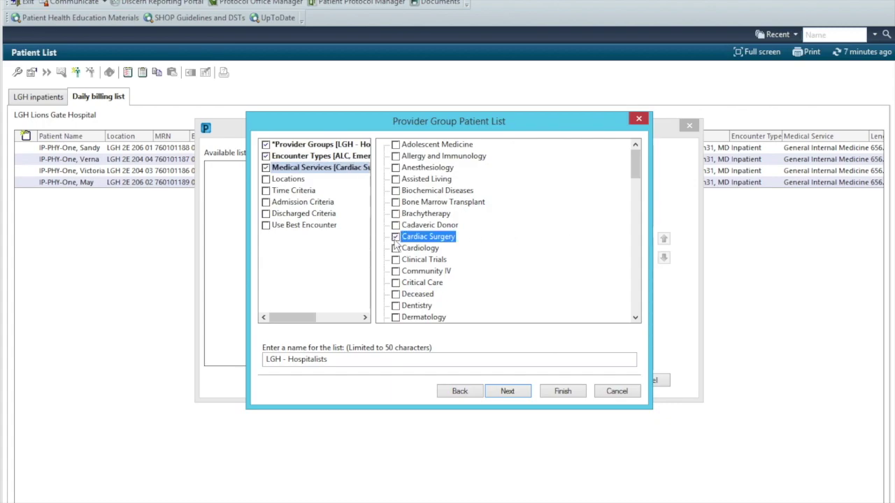
{"action": "left_click", "coordinate": [396, 249]}
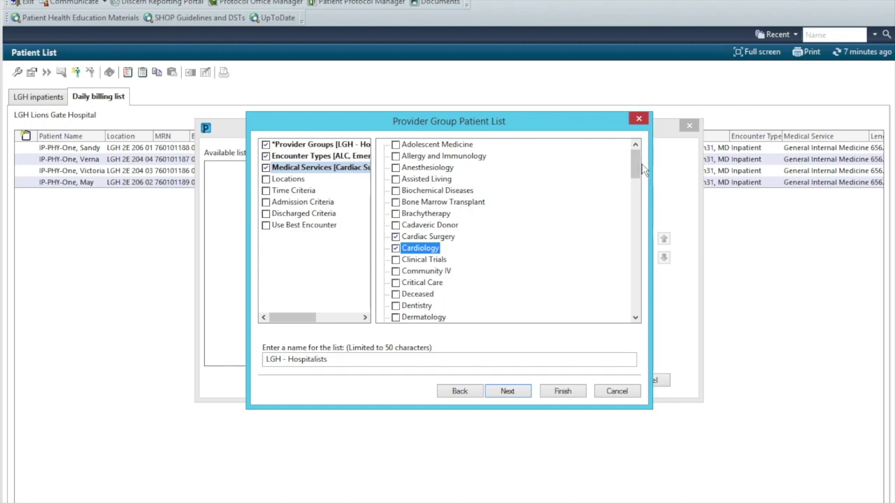
{"action": "left_click_drag", "start_coordinate": [637, 170], "coordinate": [638, 195]}
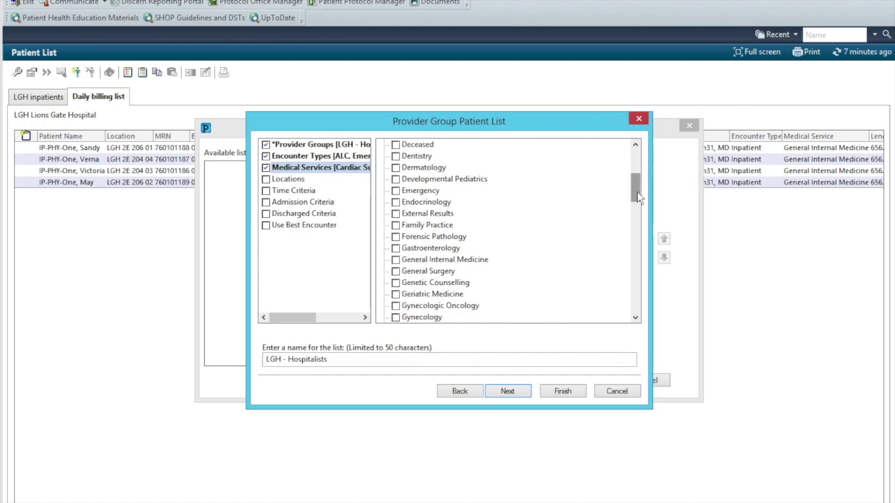
- Restrict the list's locations to all LGH Lions Gate Hospital units from LGH 2 East through LGH 7 West, including Surgical Close Observation and Neuro Critical Care
{"action": "left_click", "coordinate": [277, 180]}
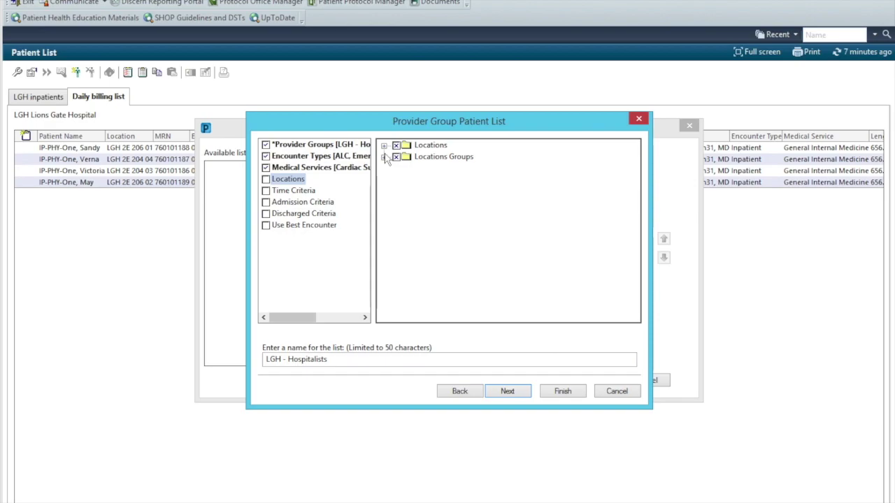
{"action": "left_click", "coordinate": [384, 145]}
{"action": "scroll", "coordinate": [407, 194], "scroll_direction": "down", "scroll_amount": 10}
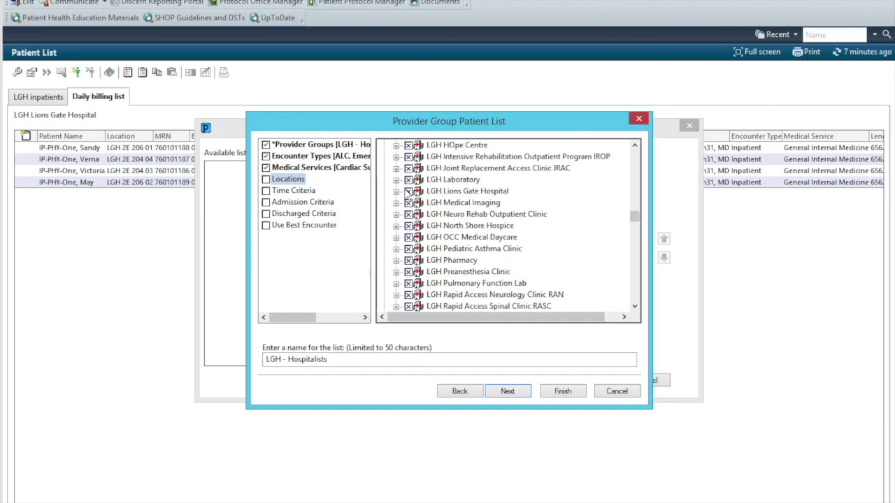
{"action": "left_click", "coordinate": [396, 192]}
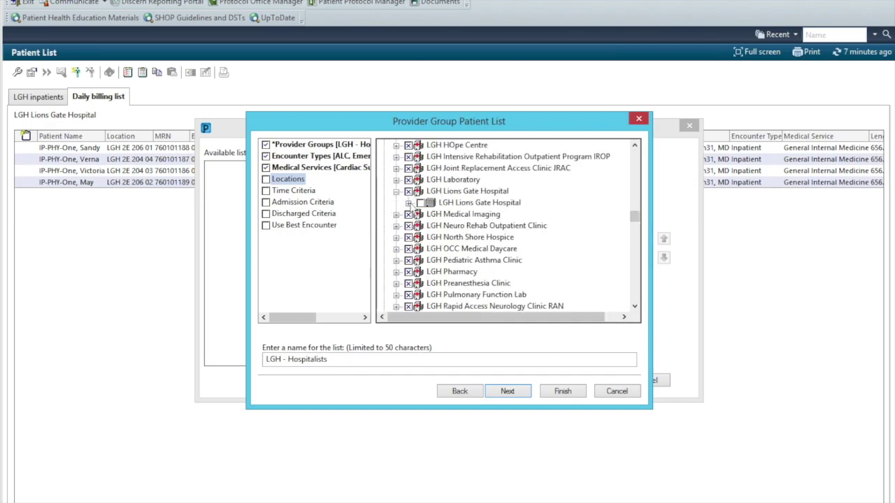
{"action": "left_click", "coordinate": [408, 203]}
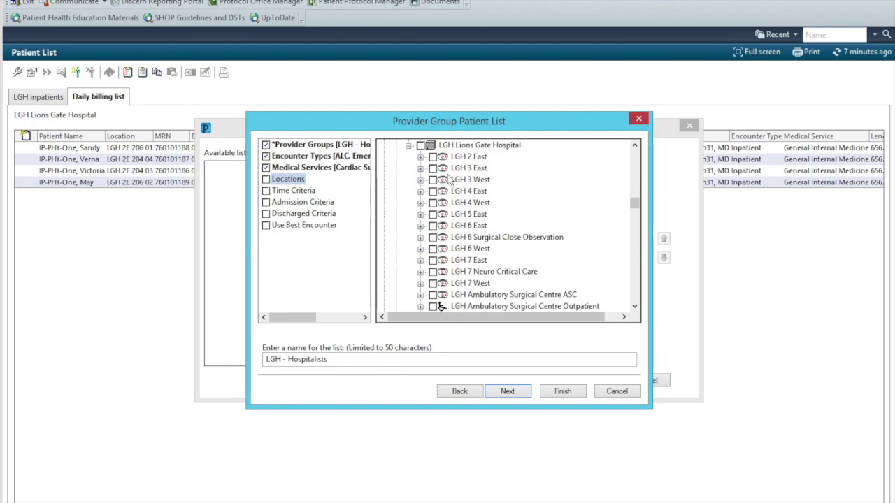
{"action": "left_click", "coordinate": [433, 157]}
{"action": "left_click", "coordinate": [433, 168]}
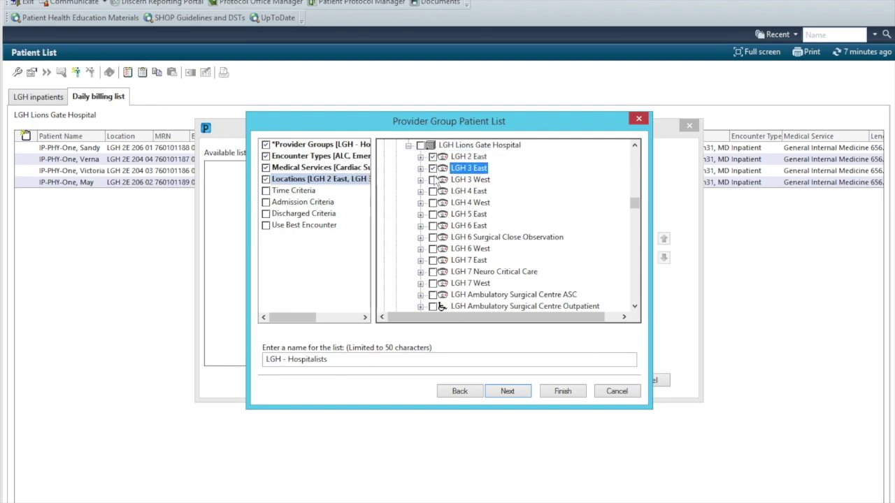
{"action": "left_click", "coordinate": [433, 179]}
{"action": "left_click", "coordinate": [433, 192]}
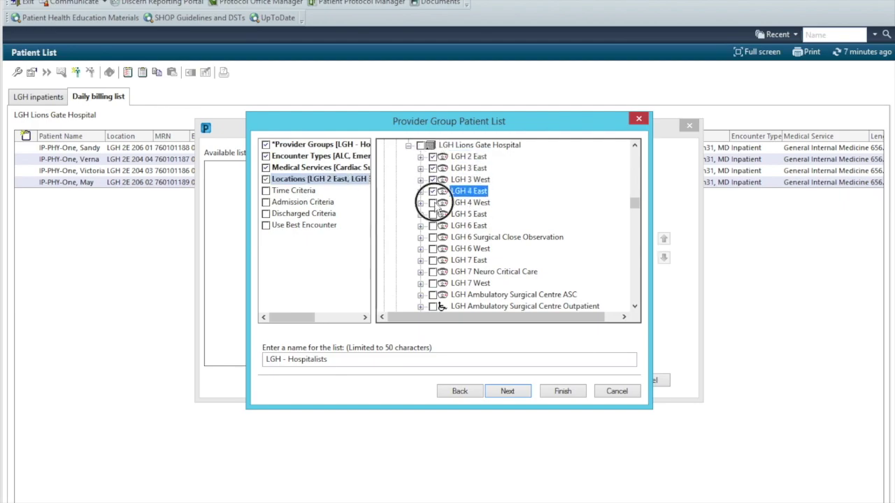
{"action": "left_click", "coordinate": [434, 203]}
{"action": "left_click", "coordinate": [434, 214]}
{"action": "left_click", "coordinate": [434, 226]}
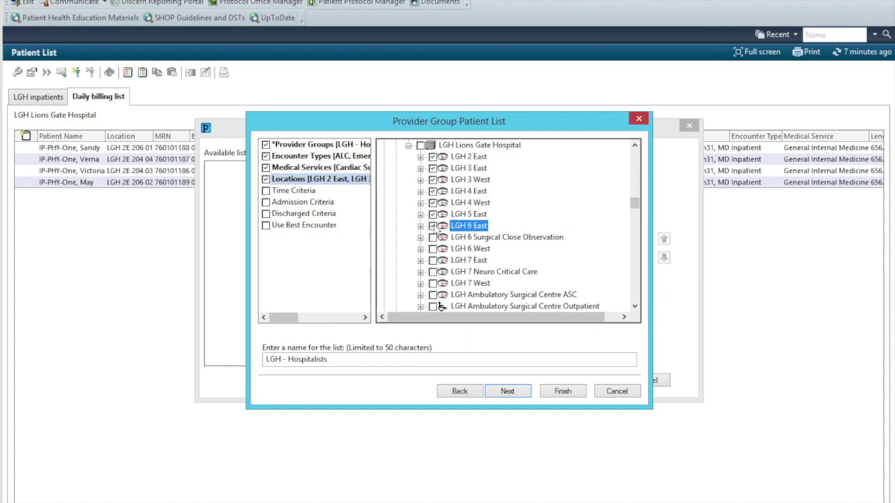
{"action": "left_click", "coordinate": [433, 238]}
{"action": "left_click", "coordinate": [434, 249]}
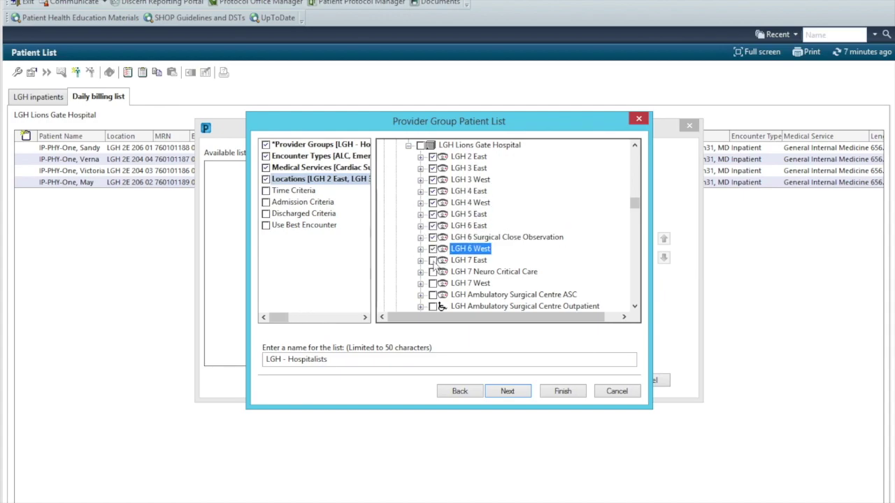
{"action": "left_click", "coordinate": [433, 260]}
{"action": "left_click", "coordinate": [434, 272]}
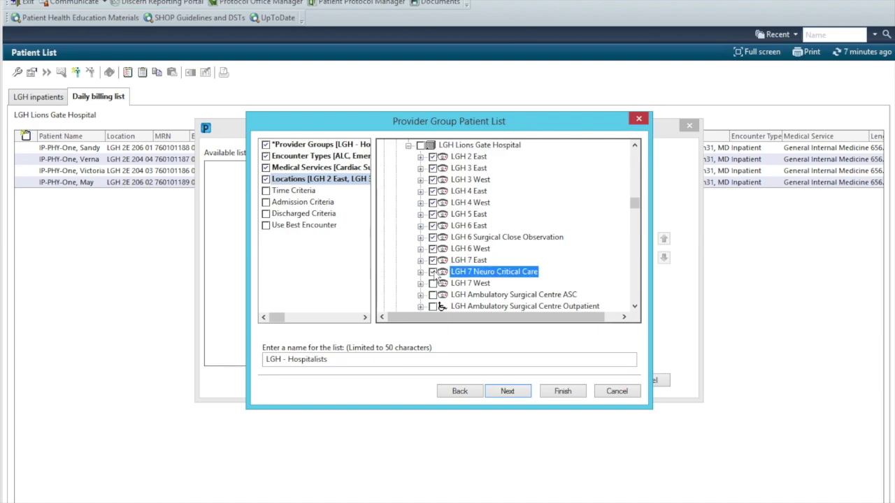
{"action": "left_click", "coordinate": [433, 283]}
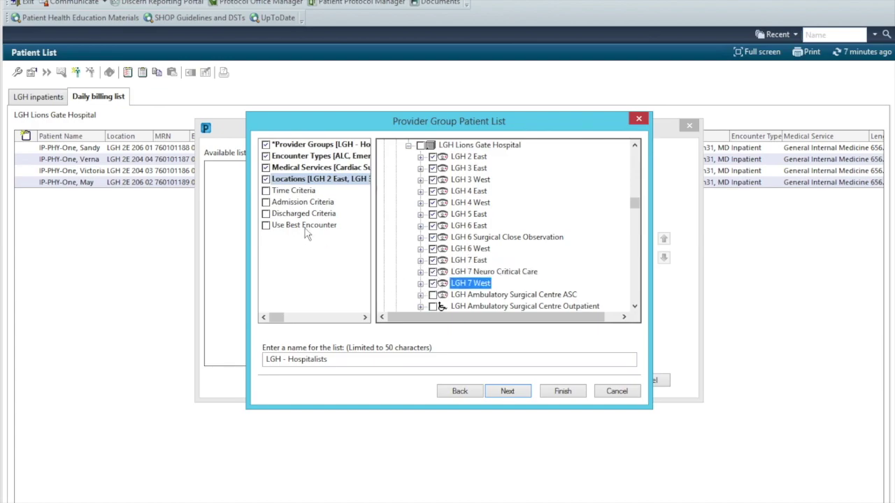
- Show only patients that have not been discharged and finish creating the LGH - Hospitalists list
{"action": "left_click", "coordinate": [268, 216]}
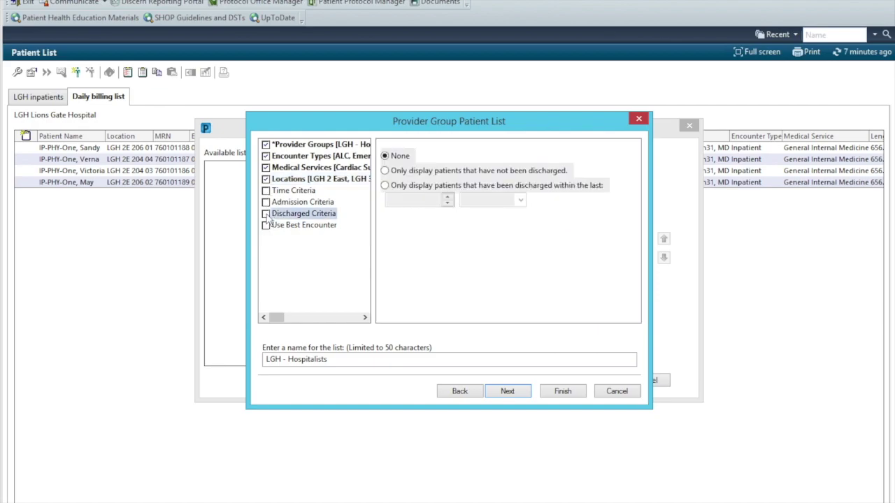
{"action": "left_click", "coordinate": [385, 171]}
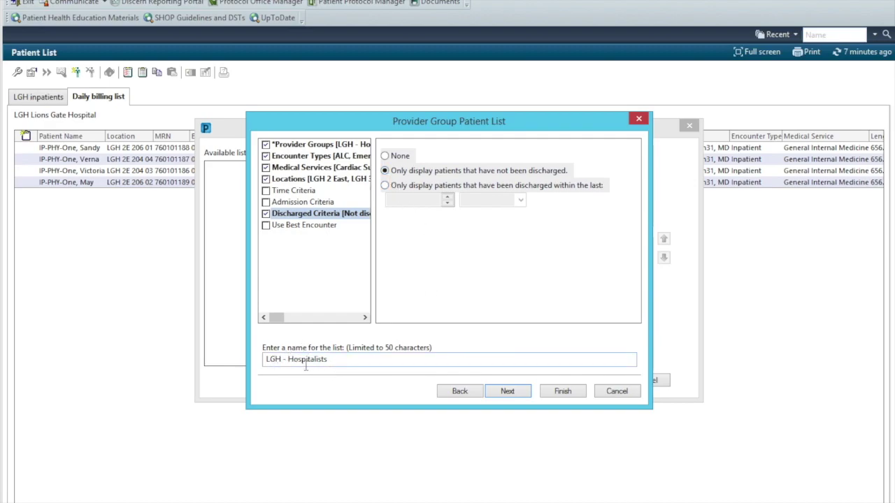
{"action": "left_click", "coordinate": [565, 393]}
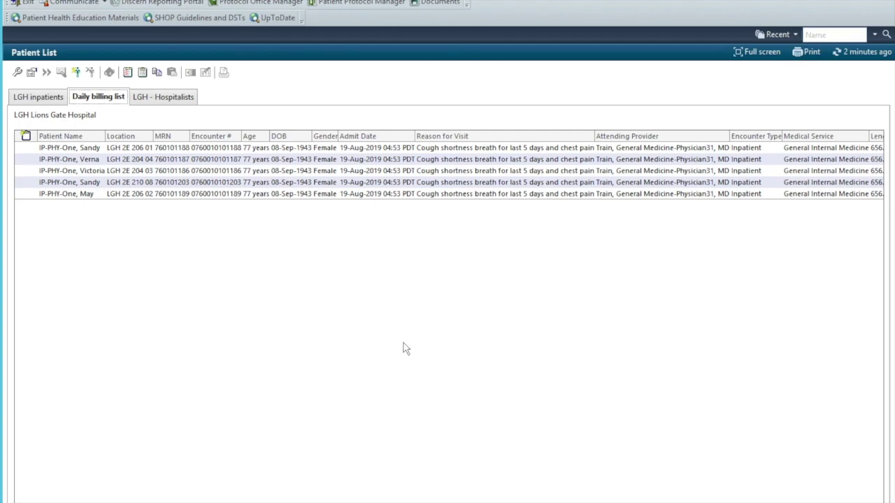
- Start another new Provider Group patient list and include the LGH - Hospitalists group
{"action": "left_click", "coordinate": [18, 72]}
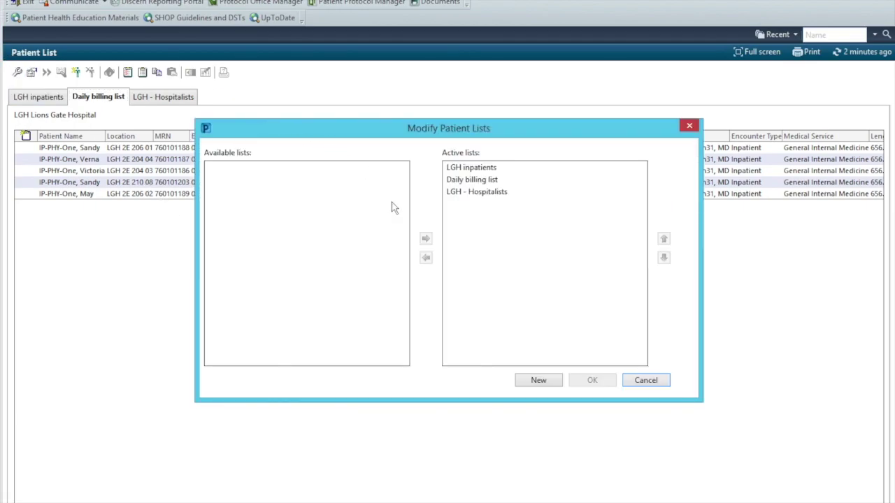
{"action": "left_click", "coordinate": [536, 380]}
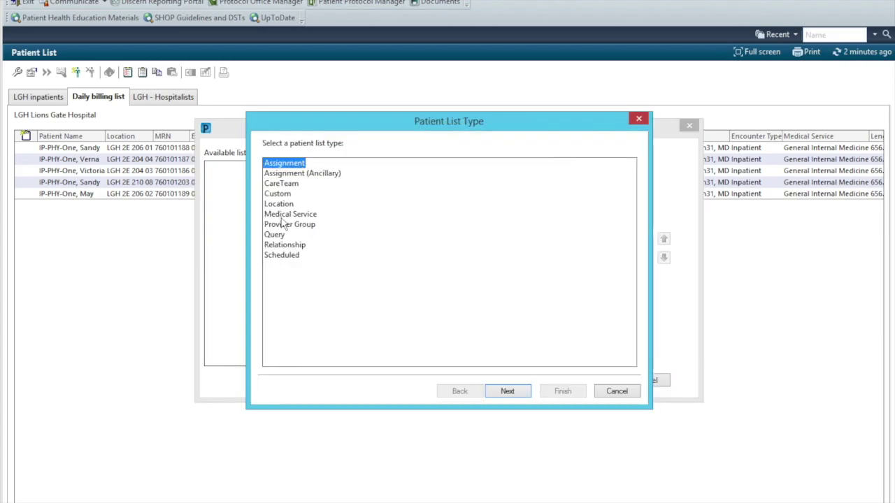
{"action": "left_click", "coordinate": [283, 224]}
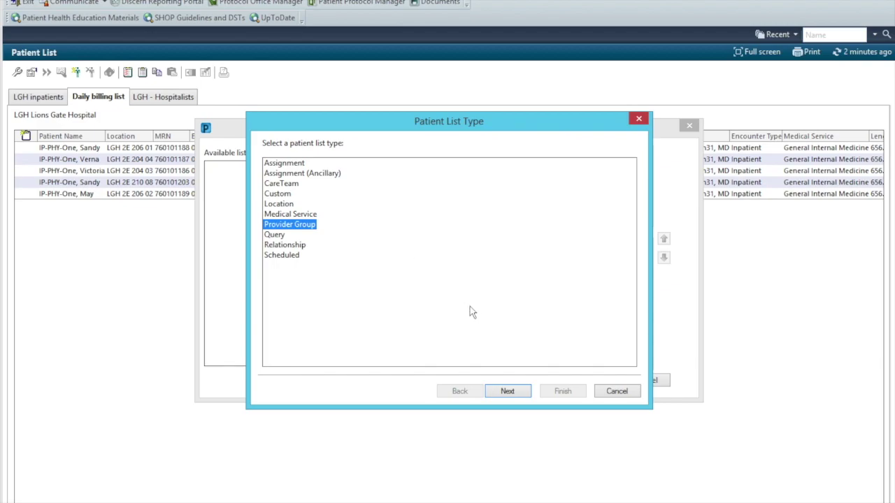
{"action": "left_click", "coordinate": [506, 393]}
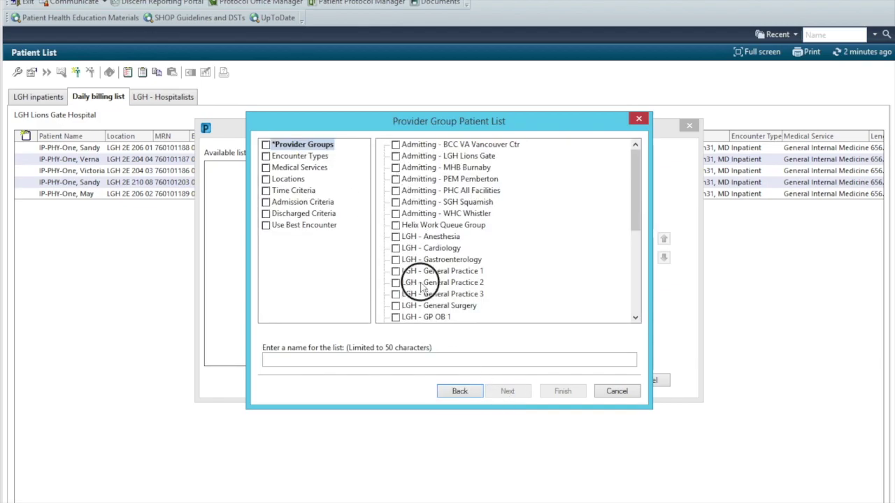
{"action": "scroll", "coordinate": [412, 291], "scroll_direction": "down", "scroll_amount": 4}
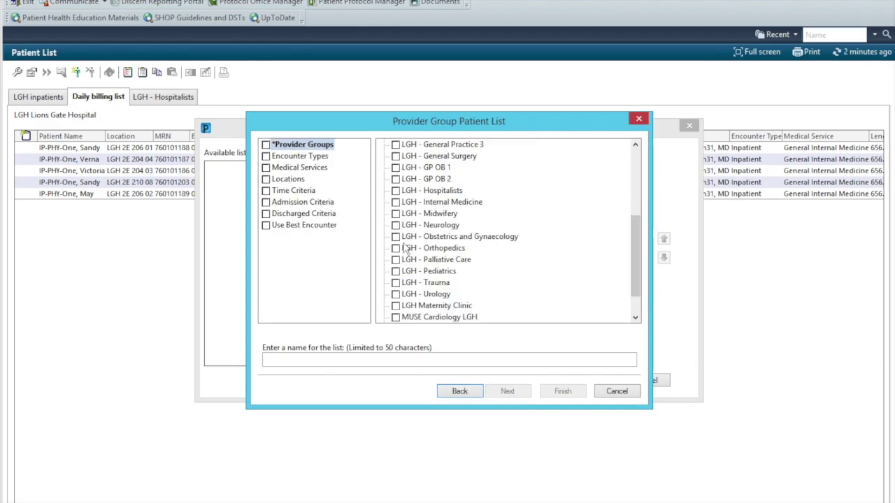
{"action": "left_click", "coordinate": [396, 190]}
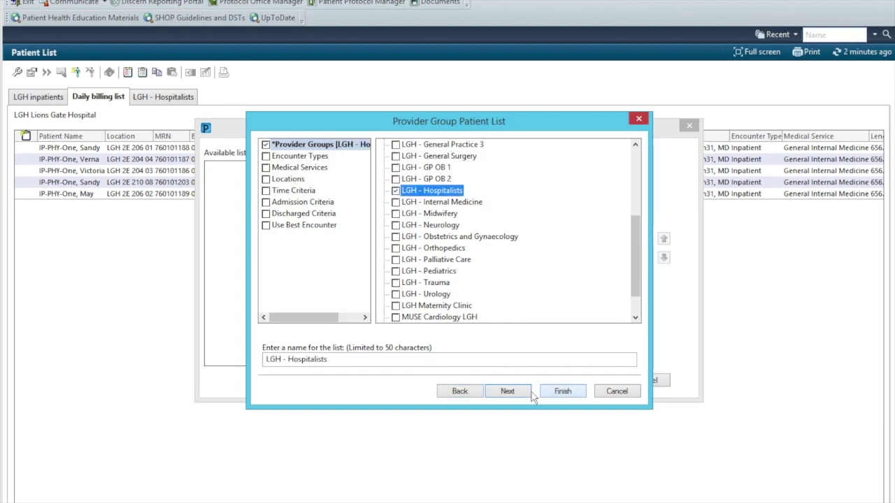
- Set the discharged criteria to display only patients discharged within the last 1 day
{"action": "left_click", "coordinate": [269, 207]}
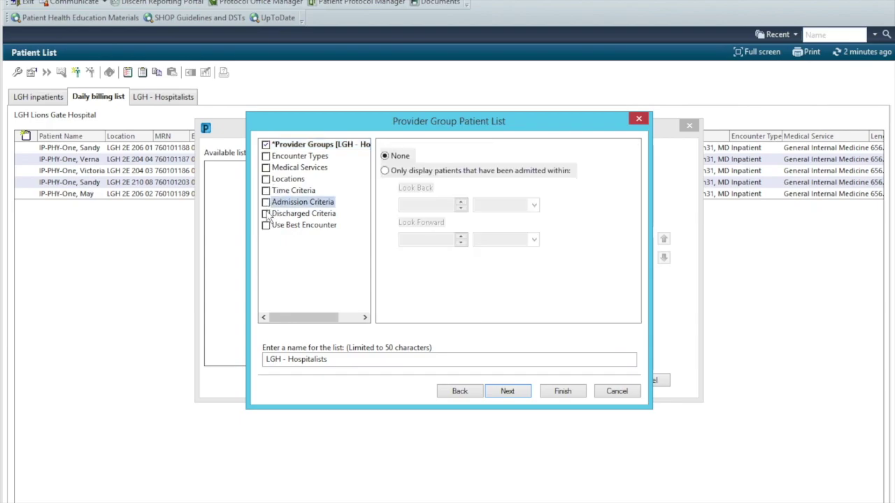
{"action": "left_click", "coordinate": [268, 215]}
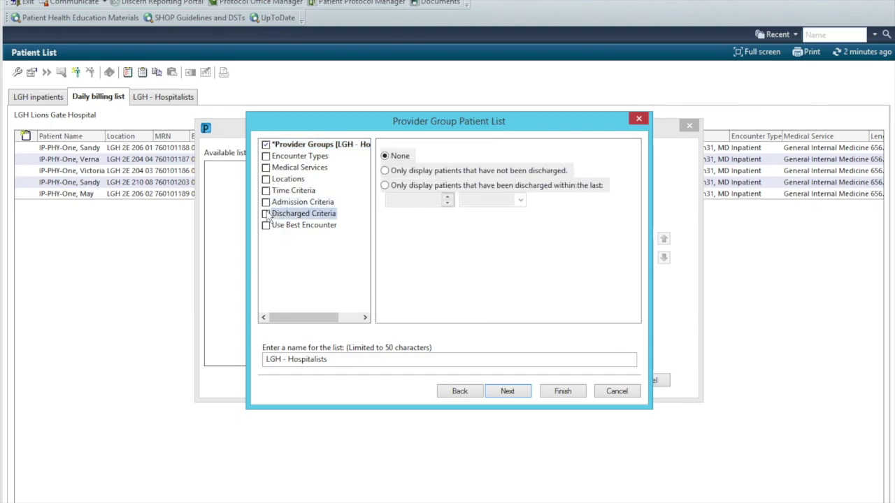
{"action": "left_click", "coordinate": [385, 186]}
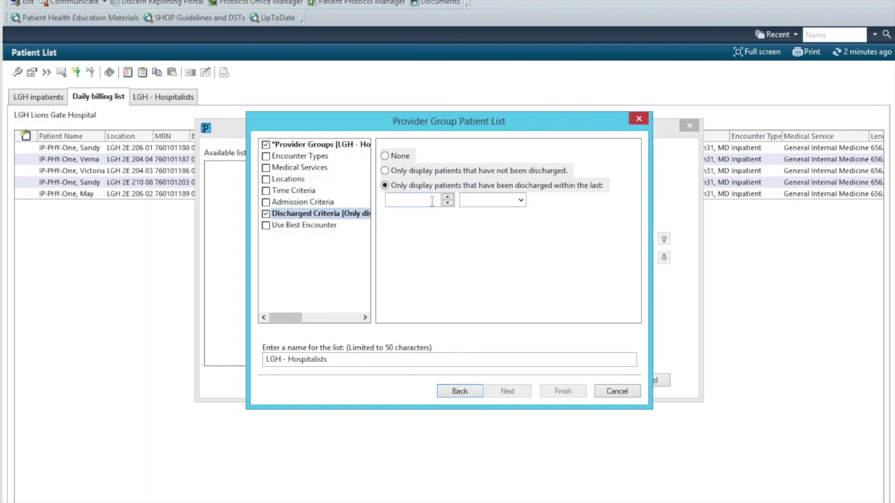
{"action": "left_click", "coordinate": [448, 203]}
{"action": "left_click", "coordinate": [447, 197]}
{"action": "left_click", "coordinate": [519, 202]}
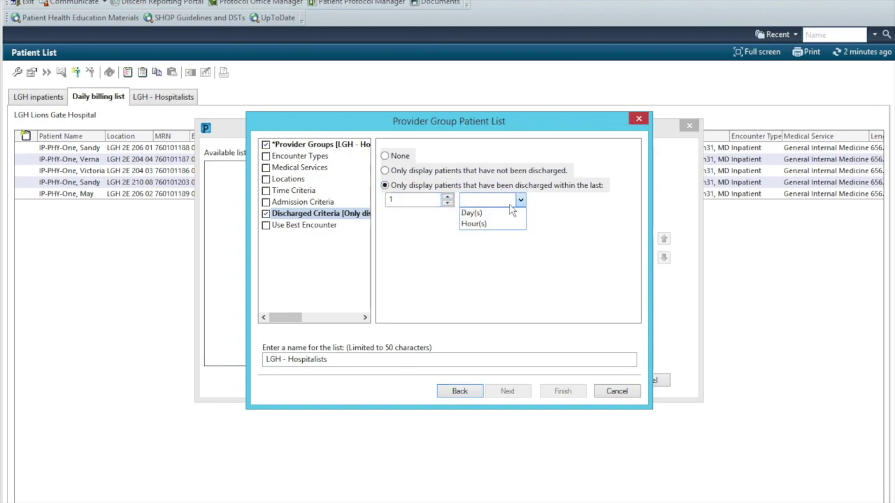
{"action": "left_click", "coordinate": [500, 212]}
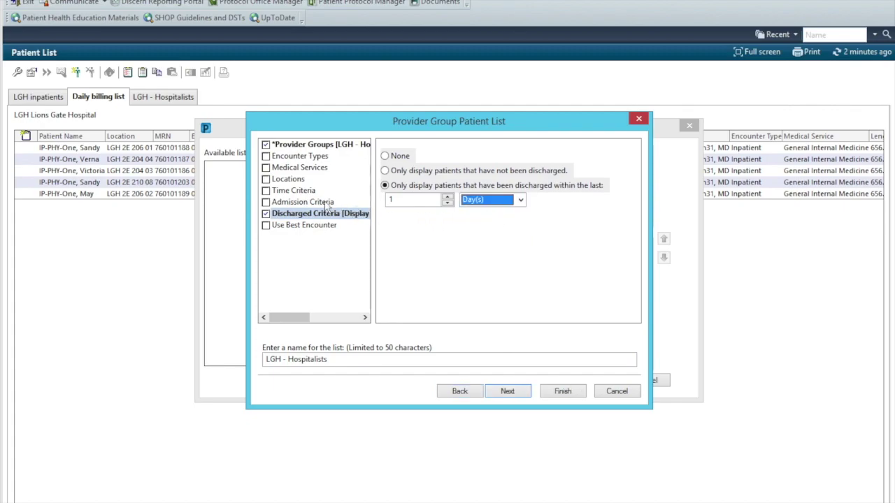
- Restrict the list's locations to the LGH Lions Gate Hospital units from LGH 2 East through LGH 6 West, including LGH 6 Surgical Close Observation
{"action": "left_click", "coordinate": [275, 180]}
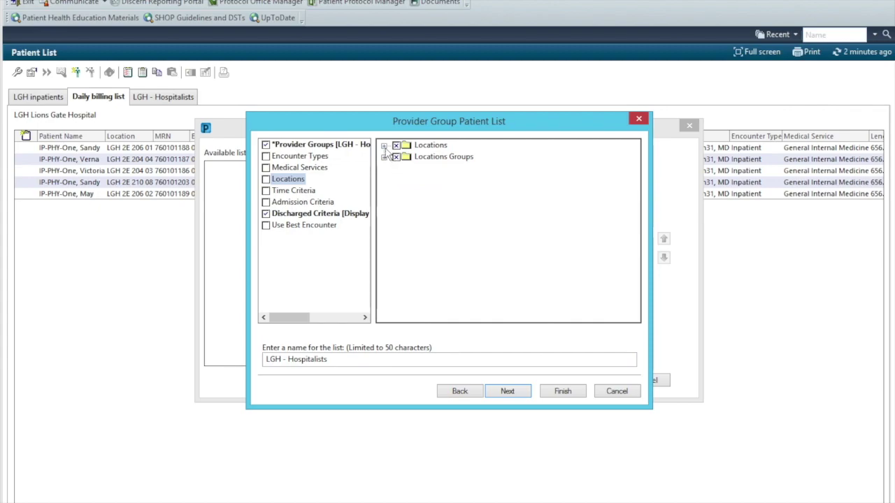
{"action": "left_click", "coordinate": [384, 146]}
{"action": "scroll", "coordinate": [531, 218], "scroll_direction": "down", "scroll_amount": 10}
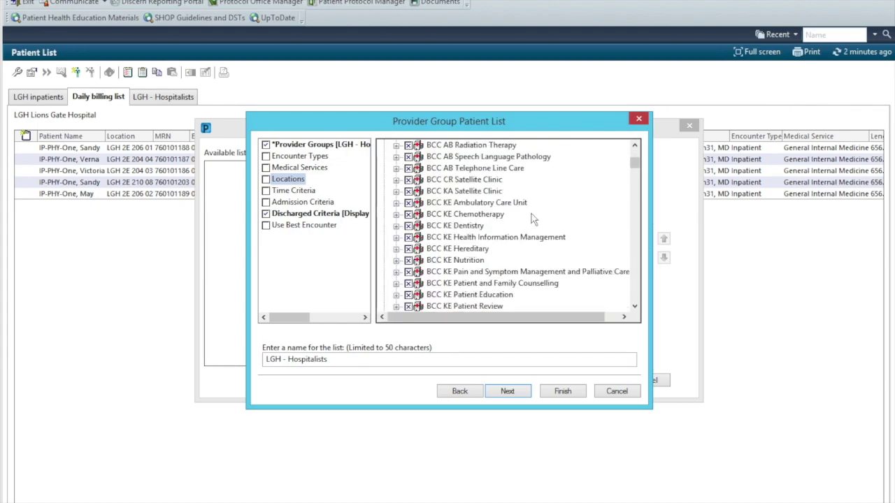
{"action": "left_click", "coordinate": [396, 146]}
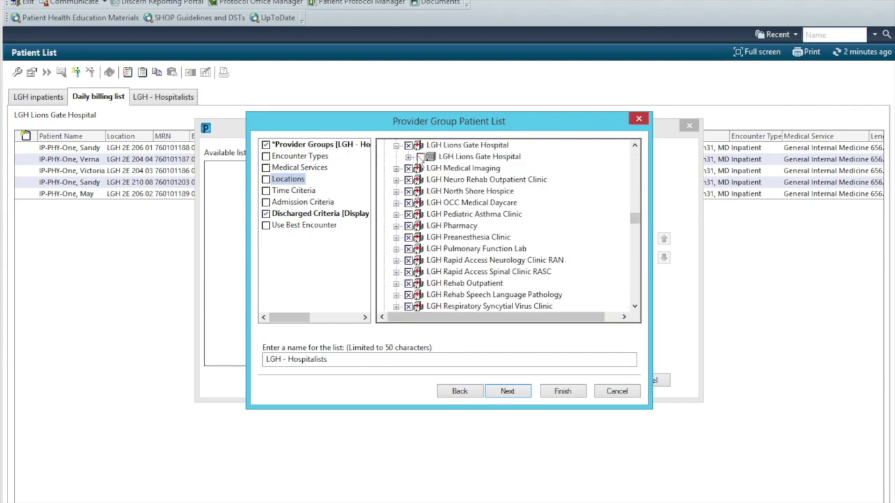
{"action": "left_click", "coordinate": [409, 156]}
{"action": "left_click", "coordinate": [432, 157]}
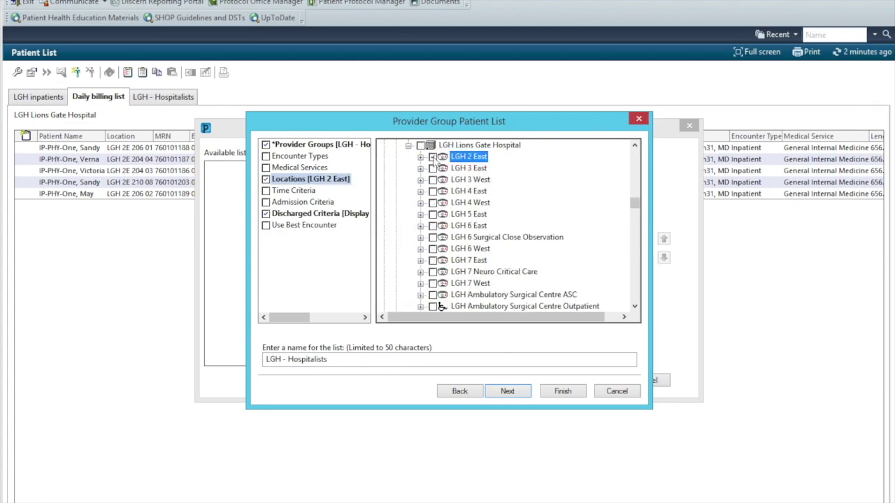
{"action": "left_click", "coordinate": [432, 168]}
{"action": "left_click", "coordinate": [431, 180]}
{"action": "left_click", "coordinate": [432, 191]}
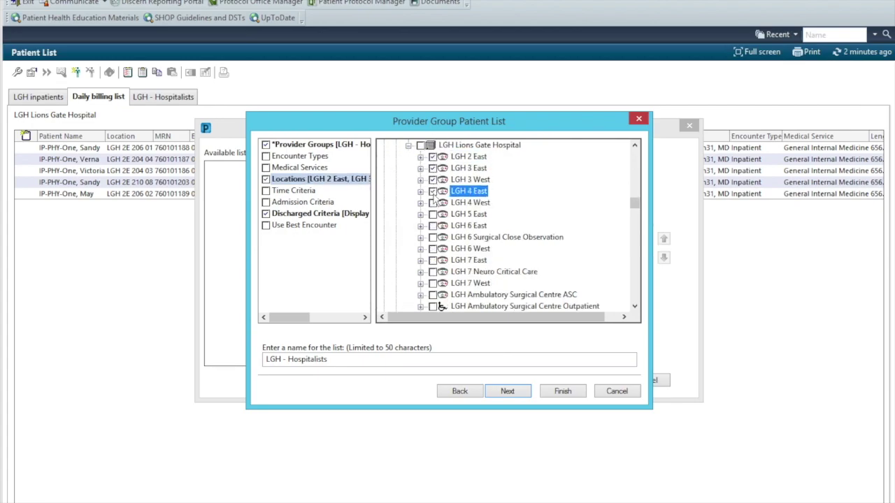
{"action": "left_click", "coordinate": [432, 203]}
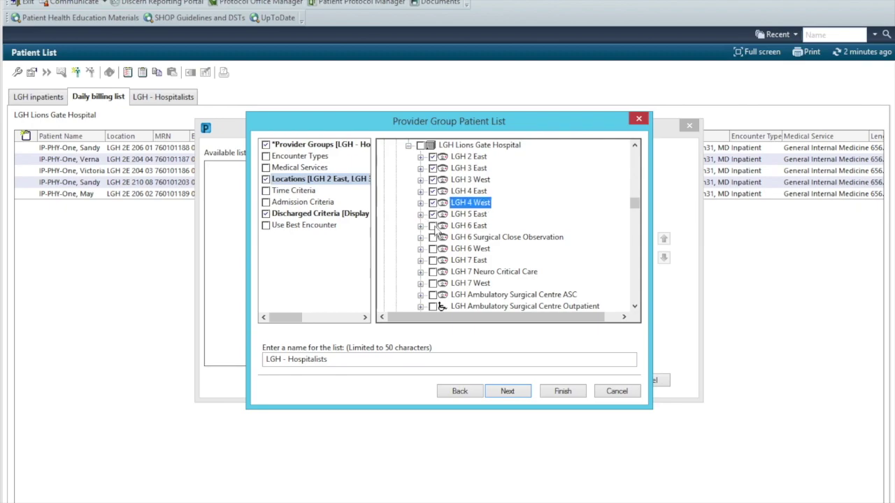
{"action": "left_click", "coordinate": [432, 213]}
{"action": "left_click", "coordinate": [432, 226]}
{"action": "left_click", "coordinate": [433, 237]}
{"action": "left_click", "coordinate": [433, 249]}
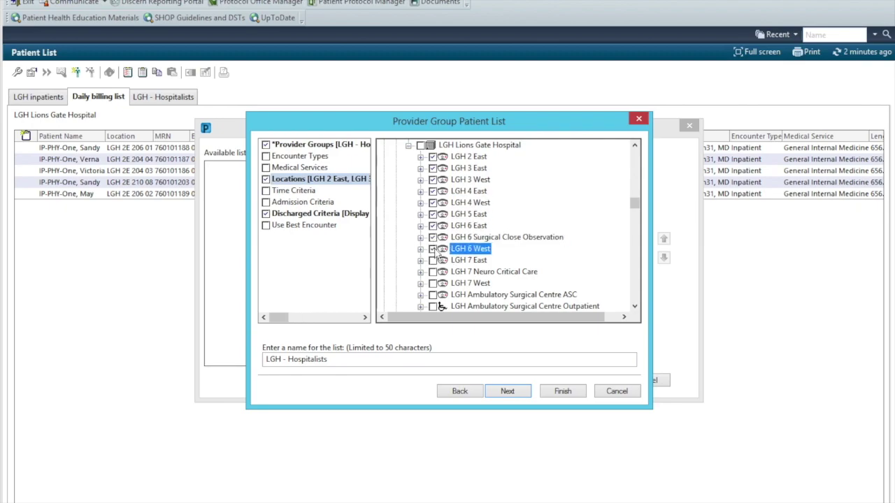
- Limit the list's encounter types to Emergency and Inpatient
{"action": "left_click", "coordinate": [299, 156]}
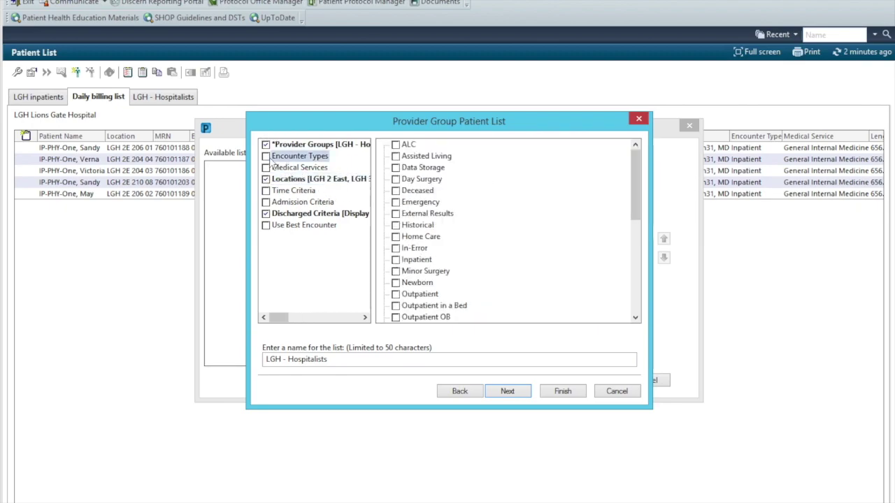
{"action": "left_click", "coordinate": [396, 202]}
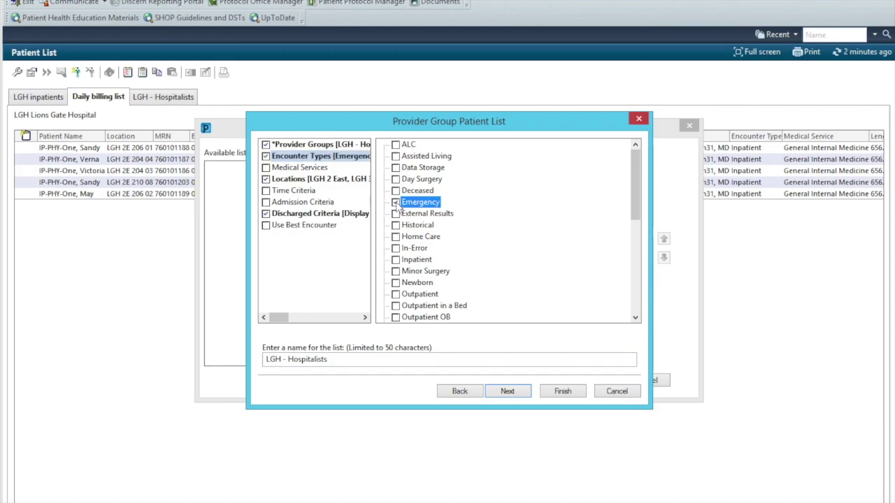
{"action": "left_click", "coordinate": [396, 260]}
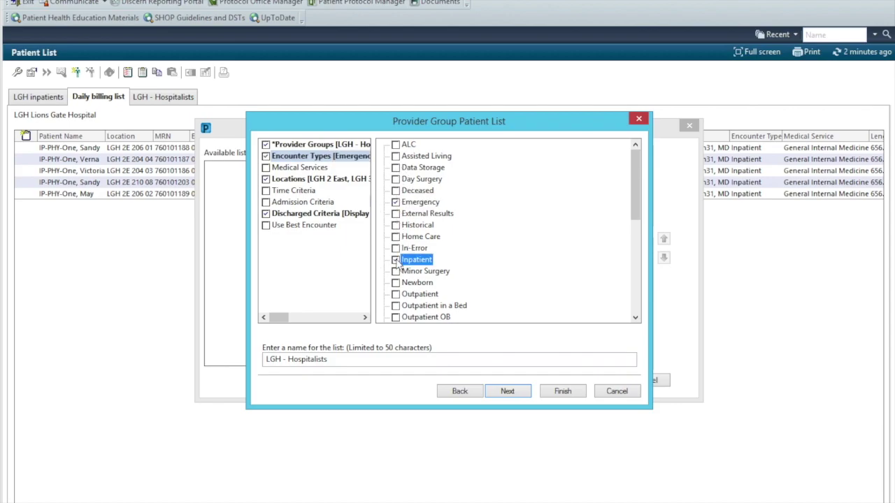
- Name the list "LGH - Hospitalists discharge 1 day" and finish creating it
{"action": "left_click", "coordinate": [276, 167]}
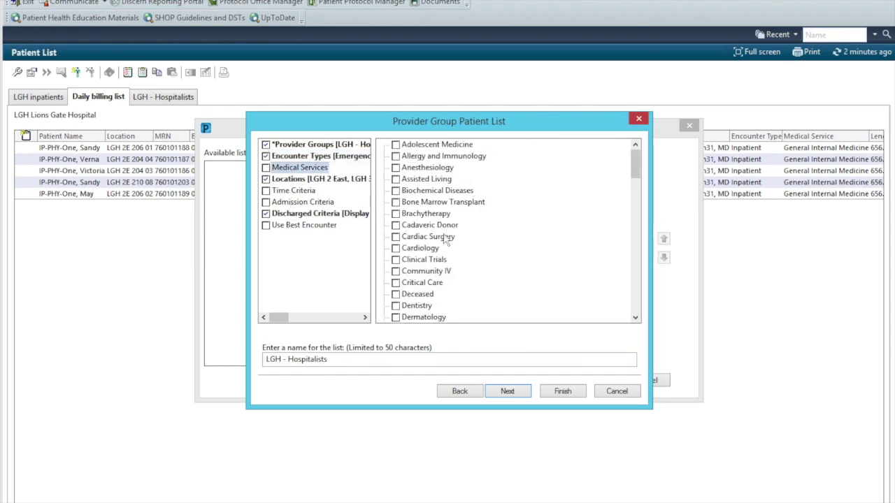
{"action": "left_click", "coordinate": [320, 214]}
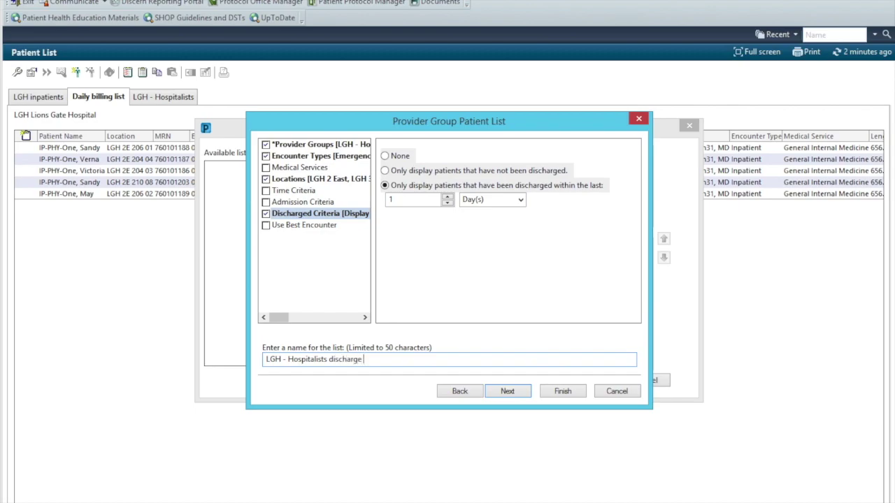
{"action": "left_click", "coordinate": [553, 396]}
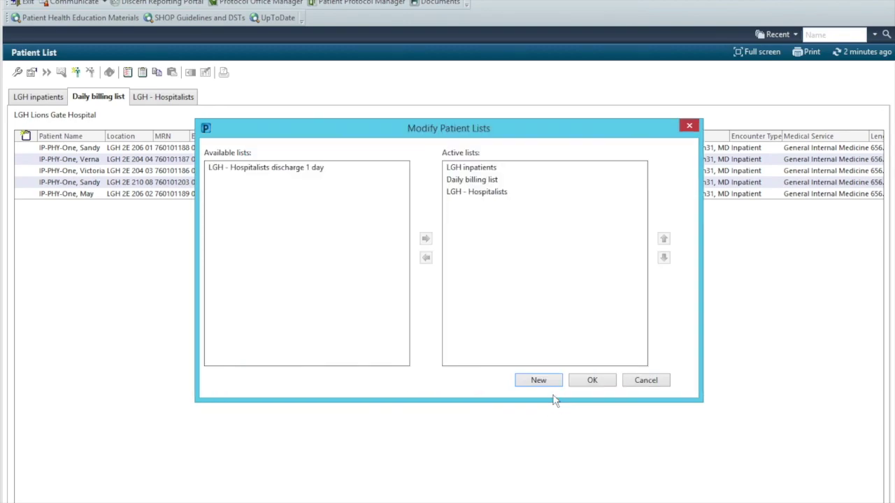
- Make the LGH - Hospitalists discharge 1 day list active and save the patient list changes
{"action": "left_click", "coordinate": [259, 169]}
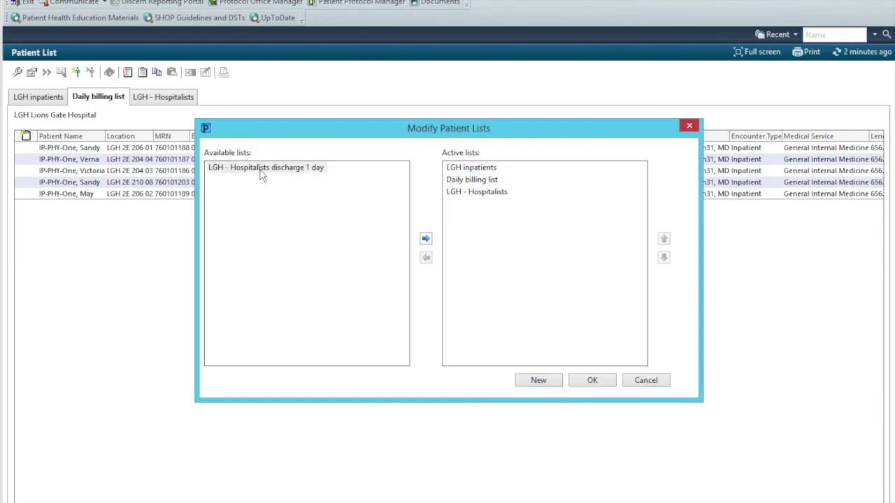
{"action": "left_click", "coordinate": [424, 239]}
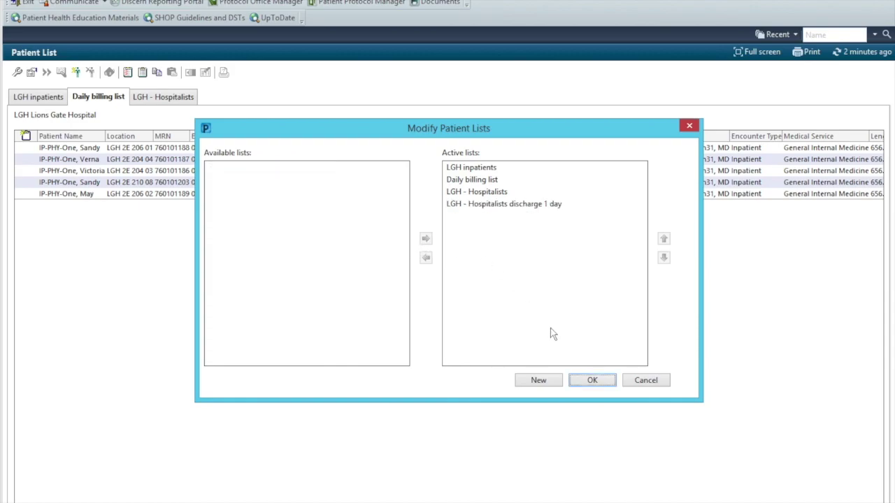
{"action": "left_click", "coordinate": [596, 385]}
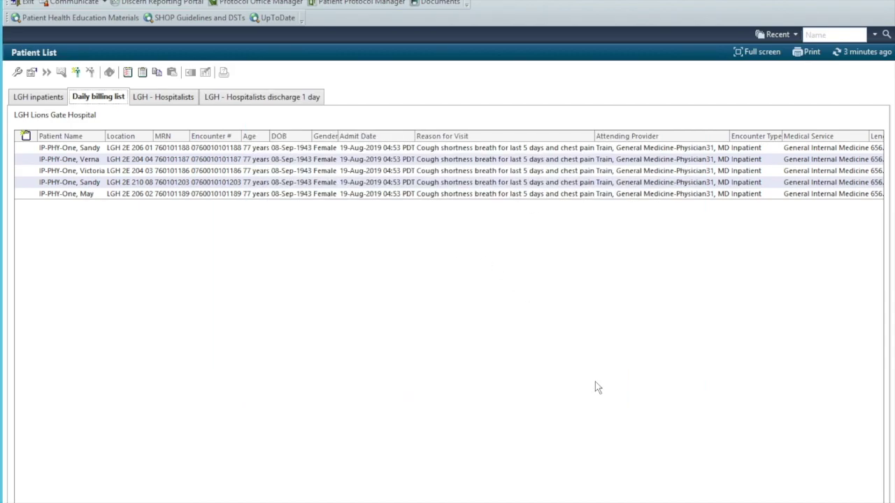
- Display the LGH - Hospitalists discharge 1 day list and refresh its patient data
{"action": "left_click", "coordinate": [232, 96]}
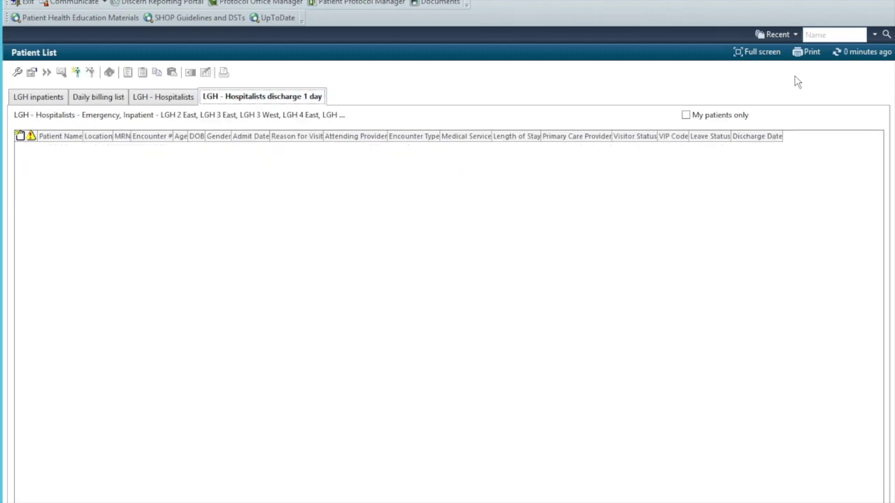
{"action": "left_click", "coordinate": [854, 52]}
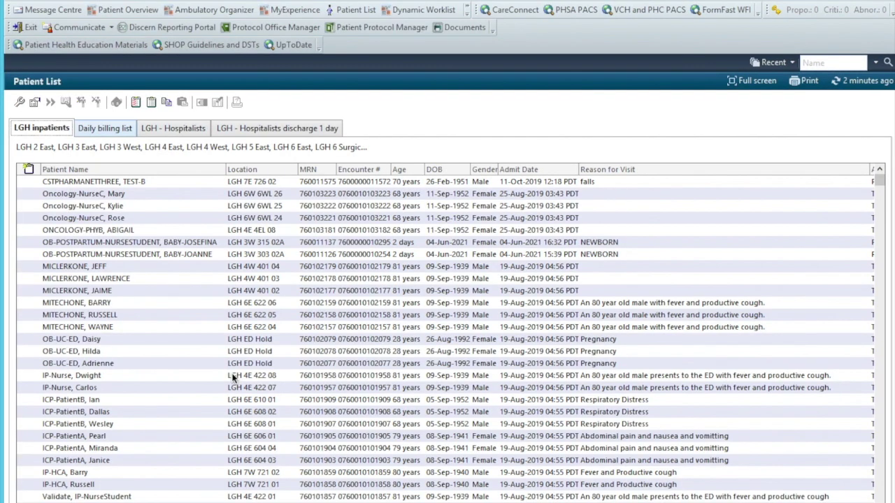
- Remove the last patient, located in LGH 2E 210 08, from the Daily billing list
{"action": "left_click", "coordinate": [116, 130]}
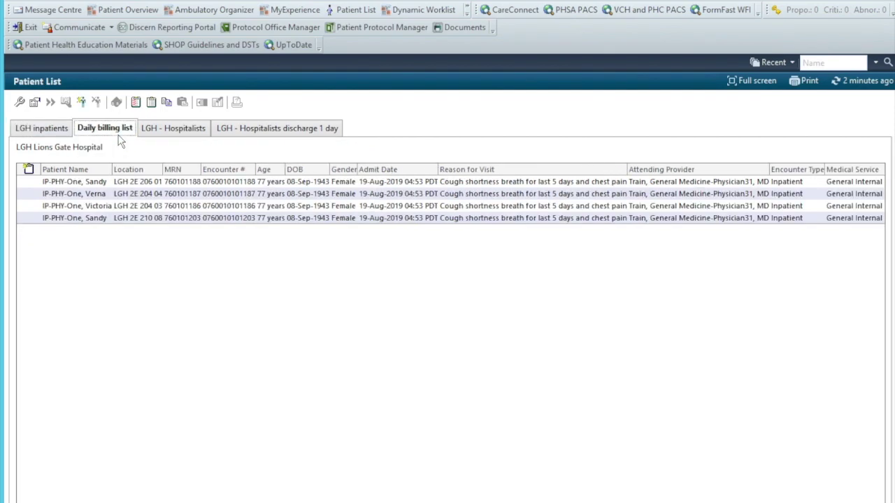
{"action": "right_click", "coordinate": [196, 223]}
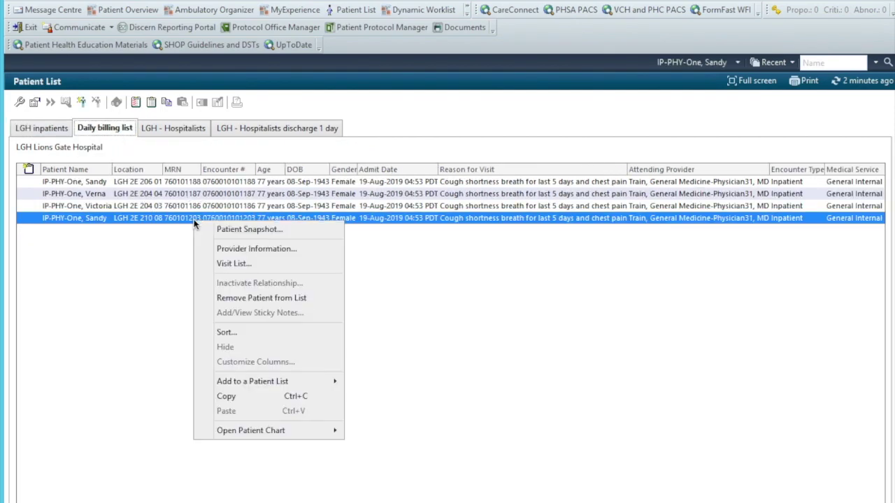
{"action": "left_click", "coordinate": [240, 299]}
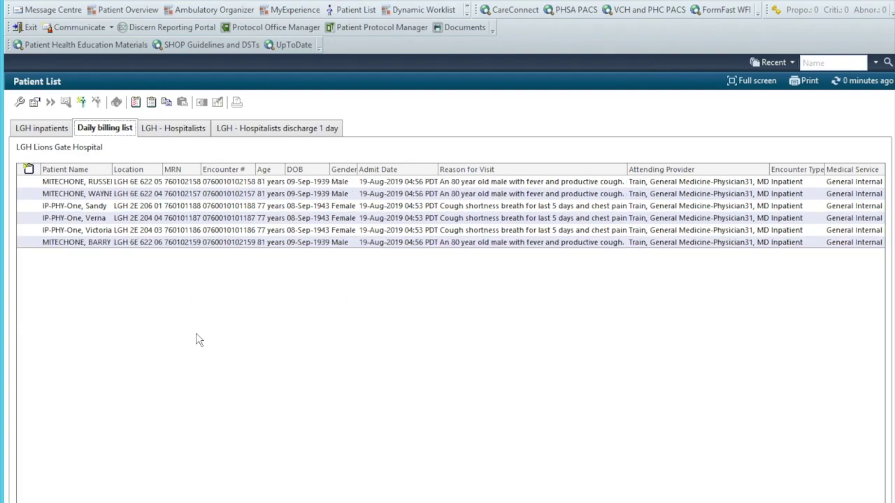